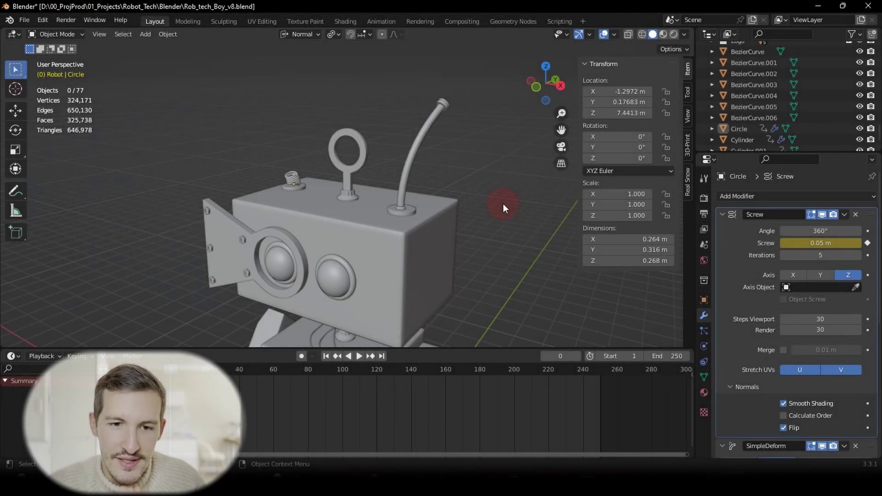
# Enlarge the viewport area and select the spring on top of the robot's head
pyautogui.scroll(-4, 462, 251)
pyautogui.moveTo(462, 251); pyautogui.dragTo(402, 220, button='middle')
pyautogui.scroll(3, 433, 239)
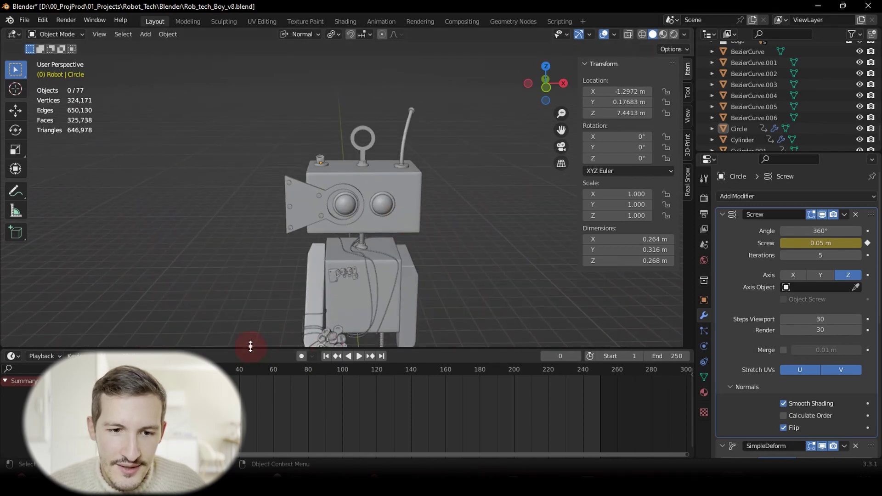
pyautogui.moveTo(250, 347); pyautogui.dragTo(250, 381)
pyautogui.click(324, 173)
pyautogui.scroll(4, 293, 179)
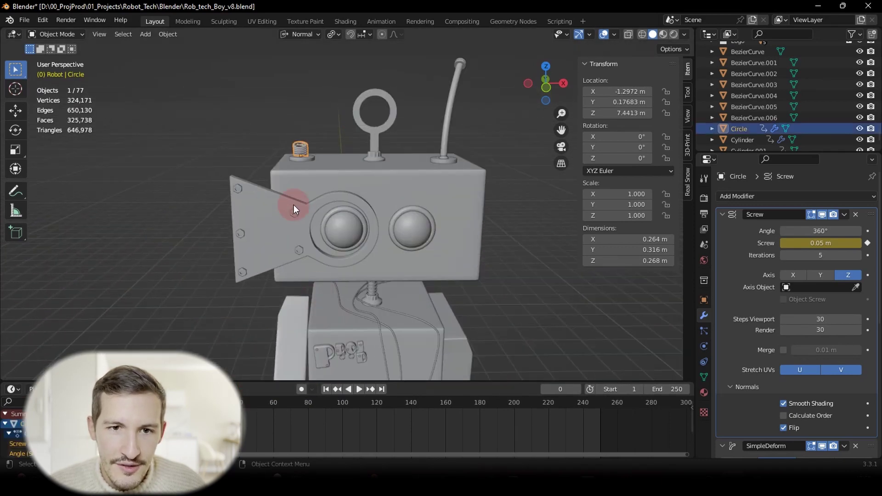
# Play the spring's animation up close and stop playback
pyautogui.scroll(4, 348, 223)
pyautogui.moveTo(348, 223); pyautogui.dragTo(396, 260, button='middle')
pyautogui.moveTo(232, 378); pyautogui.dragTo(232, 358)
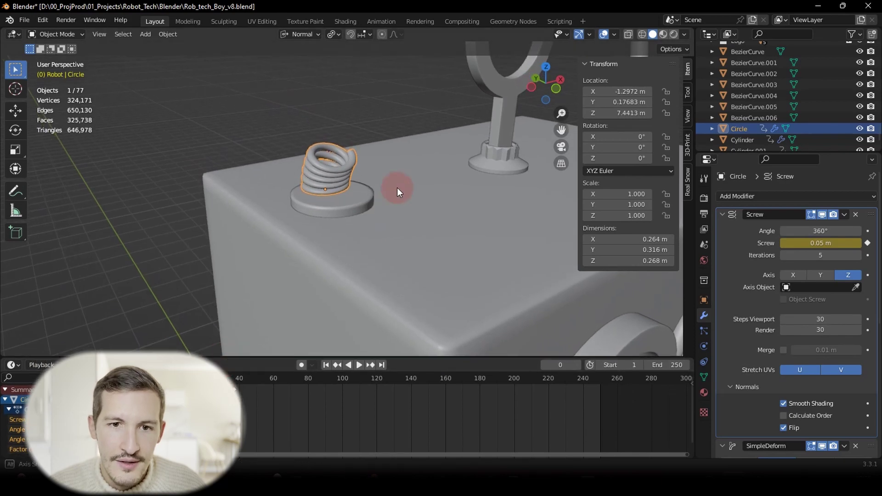
pyautogui.moveTo(392, 183); pyautogui.dragTo(350, 366, button='middle')
pyautogui.click(355, 363)
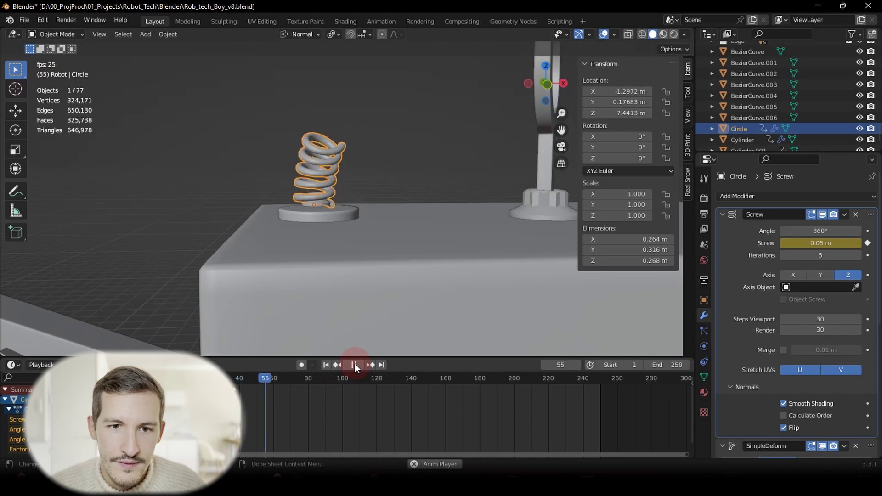
pyautogui.click(354, 363)
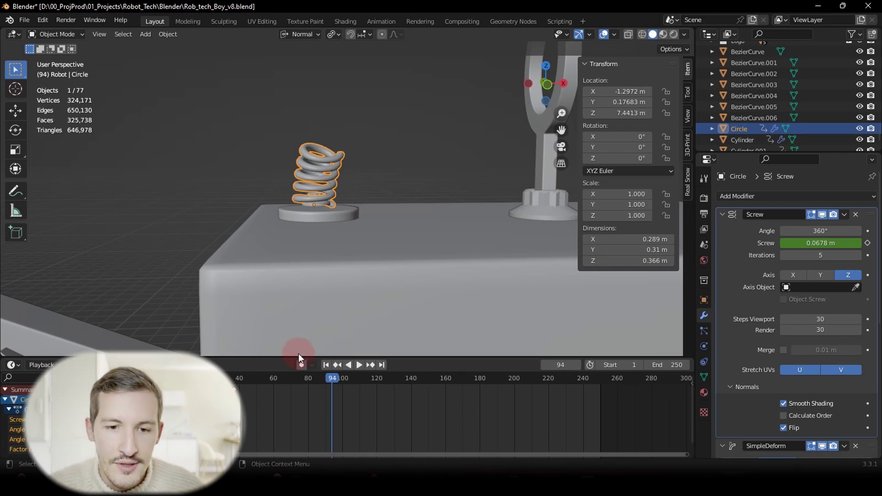
# Enlarge the timeline area and show the spring's animation curves in the Graph Editor
pyautogui.scroll(-3, 765, 353)
pyautogui.scroll(-4, 763, 404)
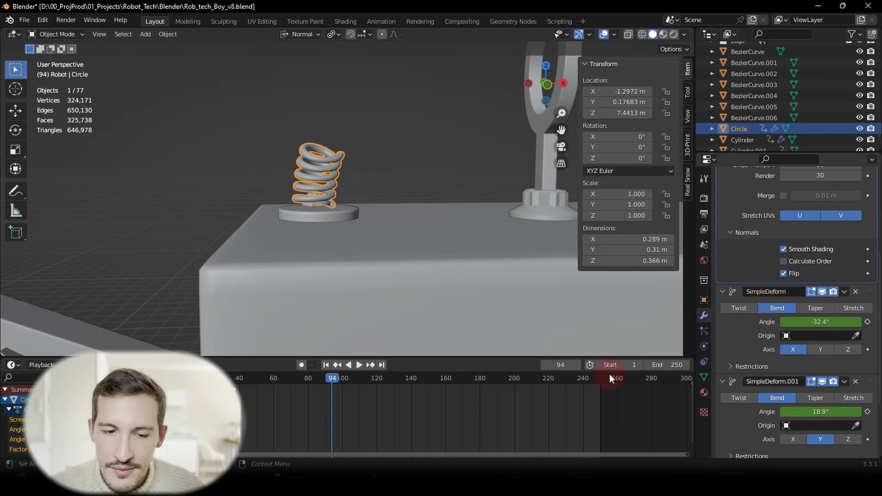
pyautogui.moveTo(240, 357); pyautogui.dragTo(234, 226)
pyautogui.hotkey('ctrl', 'Tab')
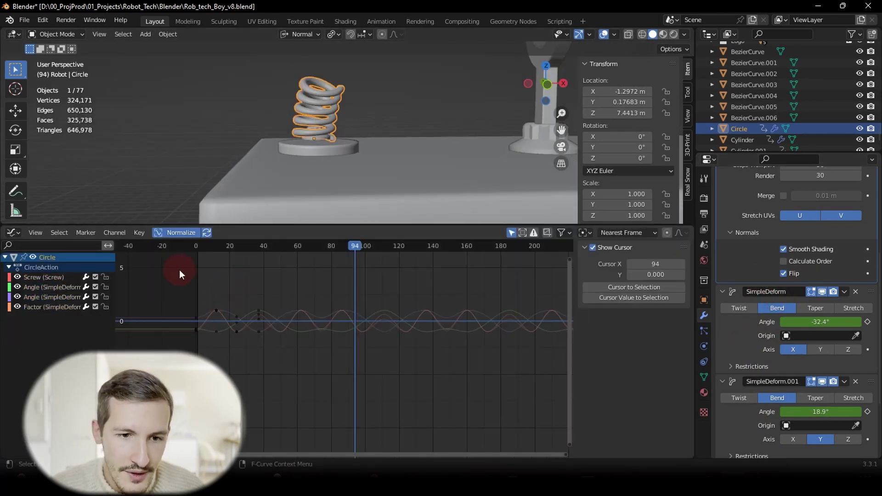
pyautogui.moveTo(187, 276); pyautogui.dragTo(413, 375)
pyautogui.click(404, 382)
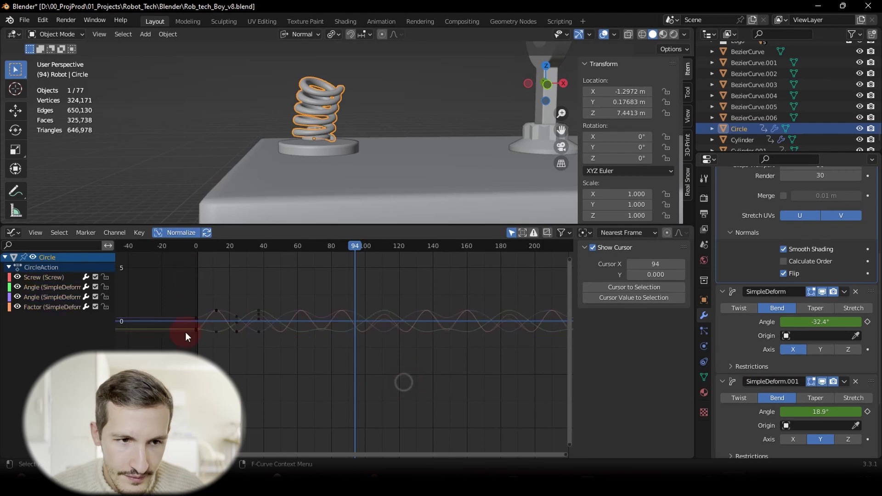
# Select the keyframes of the spring's curves and inspect the Cycles modifier on the first SimpleDeform Angle channel
pyautogui.click(9, 234)
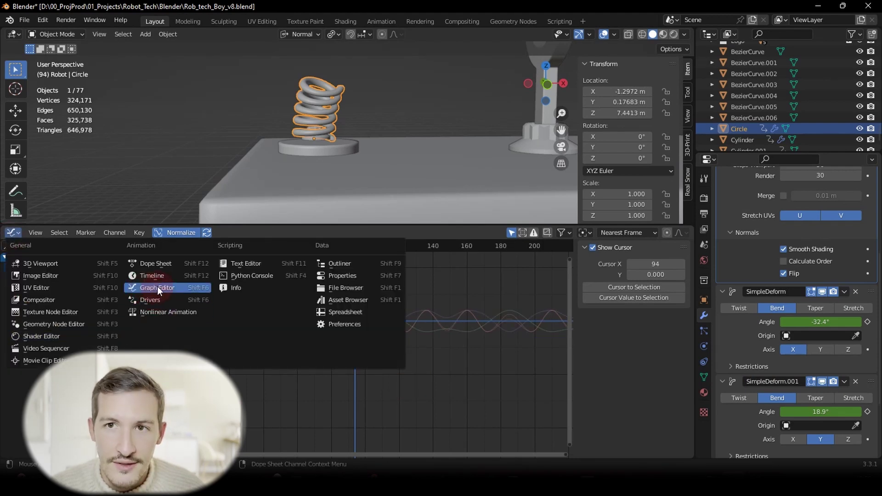
pyautogui.click(157, 287)
pyautogui.moveTo(156, 275); pyautogui.dragTo(287, 364)
pyautogui.moveTo(177, 271); pyautogui.dragTo(287, 374)
pyautogui.click(70, 287)
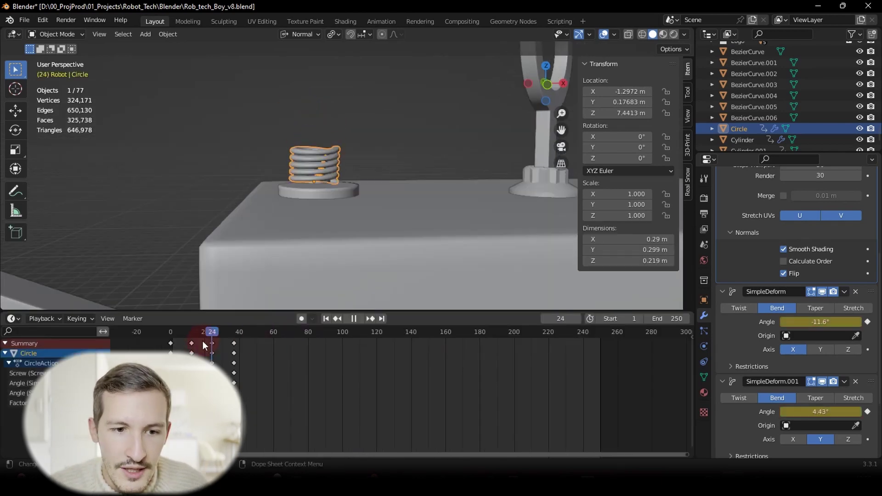
# Return the timeline to frame 0 and keep only the spring object selected in the viewport
pyautogui.moveTo(202, 340); pyautogui.dragTo(172, 343)
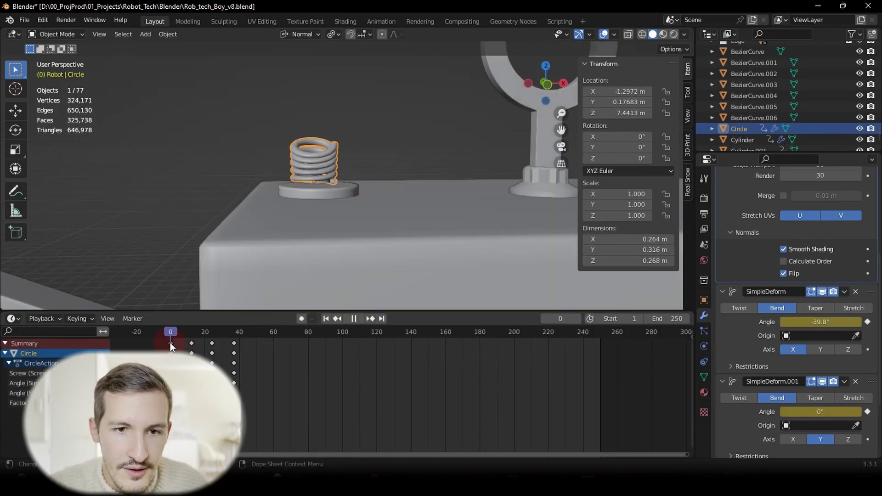
pyautogui.click(351, 126)
pyautogui.click(328, 157)
pyautogui.keyDown('shift'); pyautogui.moveTo(366, 141); pyautogui.dragTo(374, 170, button='middle'); pyautogui.keyUp('shift')
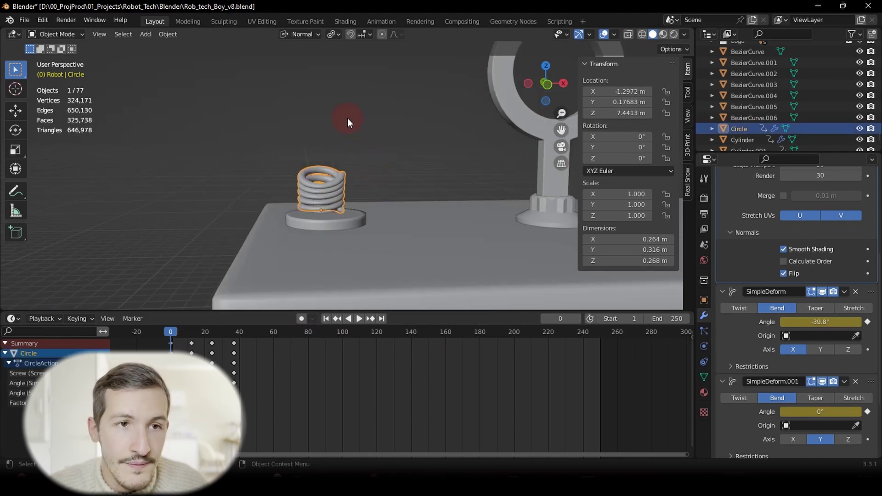
# Start an Alembic export of the spring and name the file Robot_Spring.abc
pyautogui.click(24, 20)
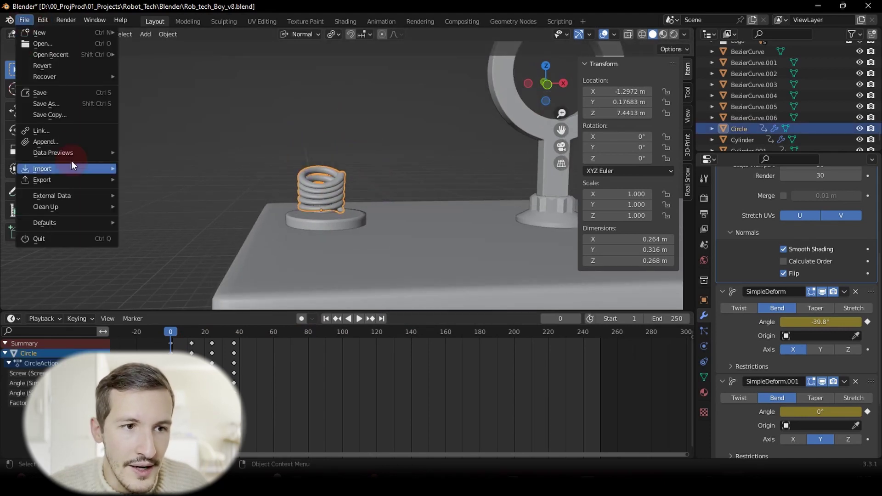
pyautogui.moveTo(85, 179)
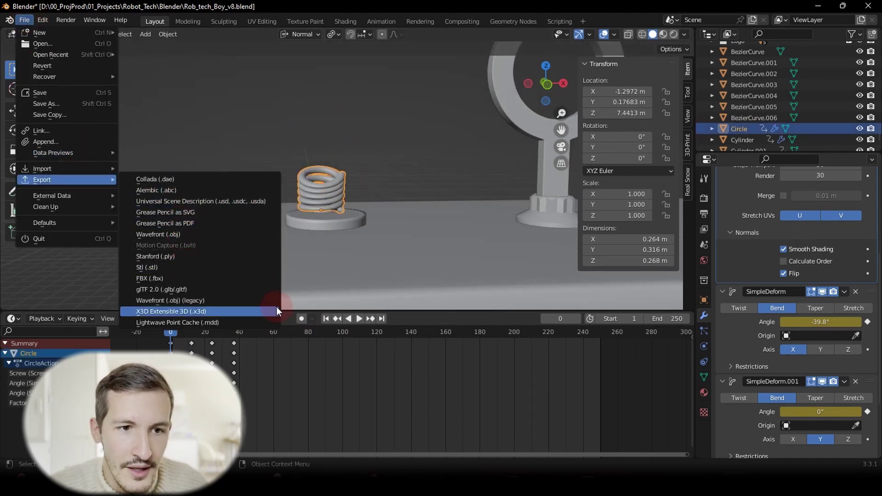
pyautogui.click(189, 190)
pyautogui.click(265, 394)
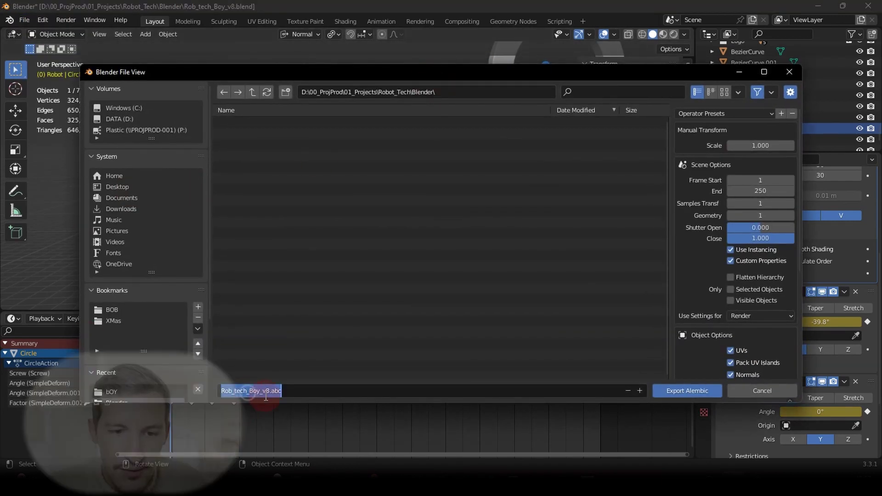
pyautogui.moveTo(270, 391); pyautogui.dragTo(193, 394)
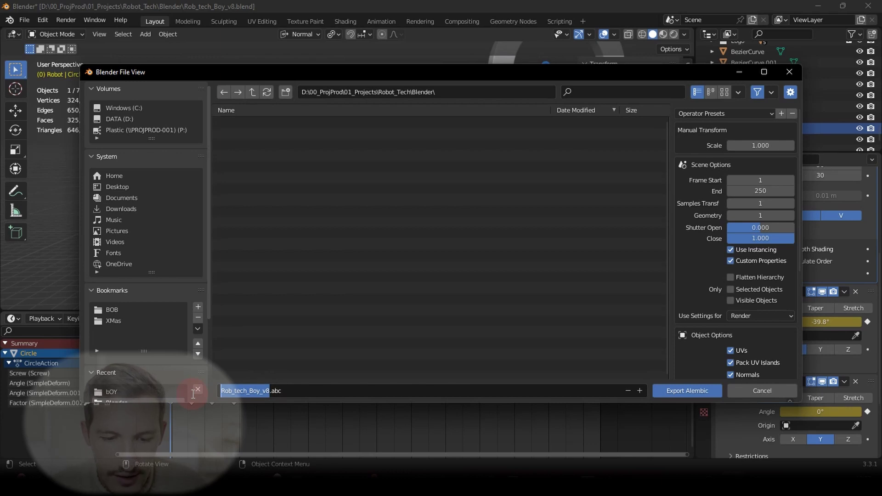
pyautogui.write('Robot_')
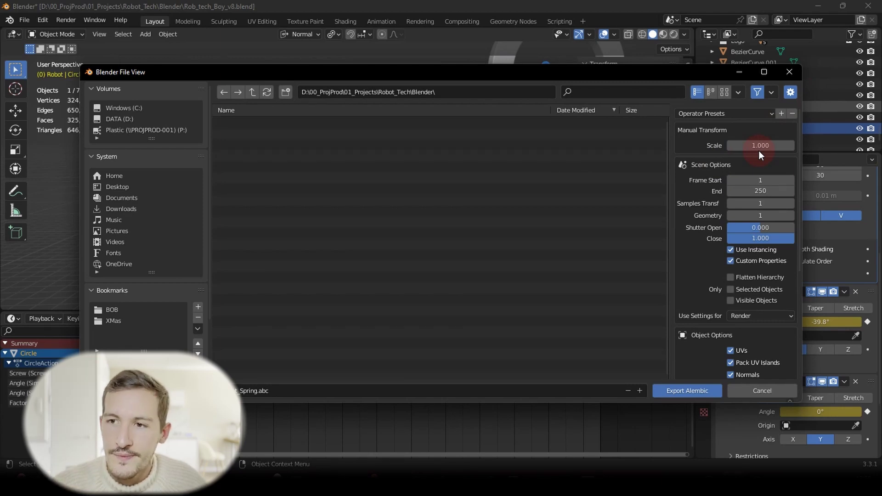
# Set the Alembic export scale to 100, limit it to selected objects, and export the file
pyautogui.click(758, 146)
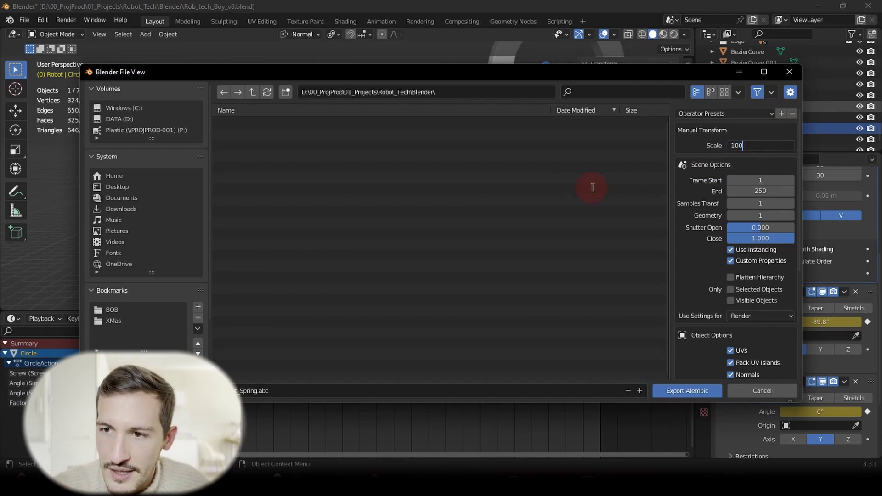
pyautogui.press('Return')
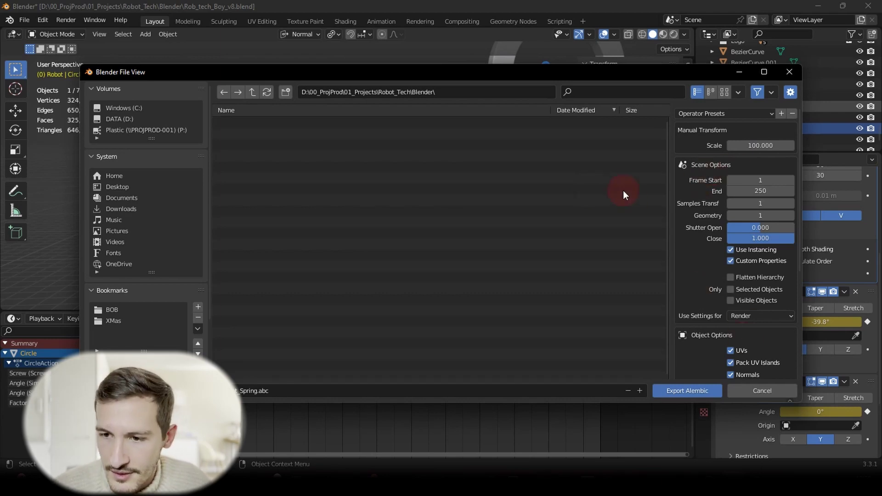
pyautogui.click(731, 290)
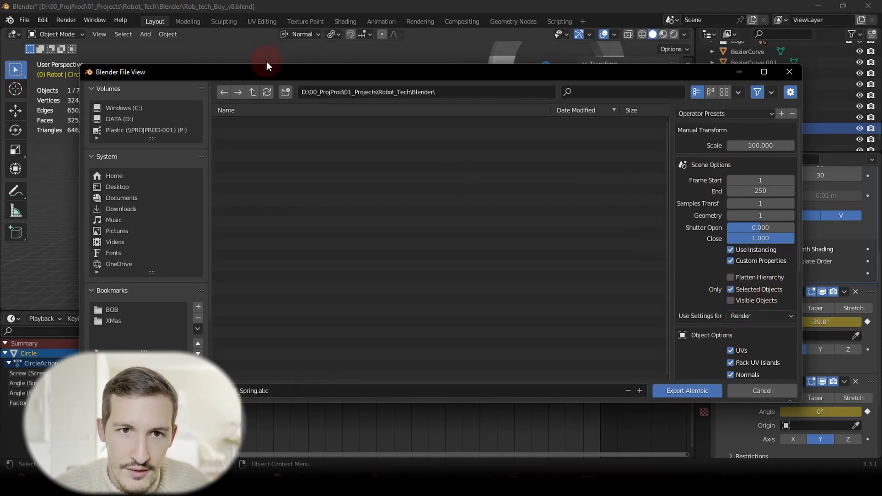
pyautogui.moveTo(266, 62); pyautogui.dragTo(333, 75)
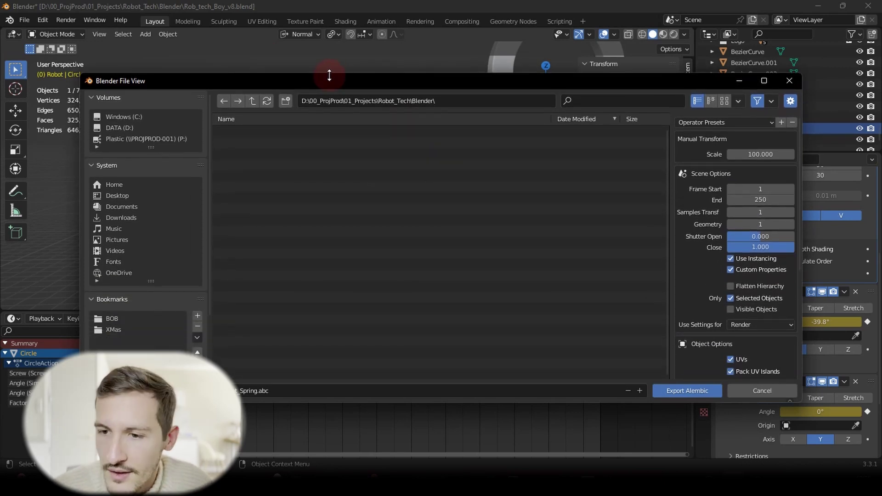
pyautogui.scroll(-8, 779, 308)
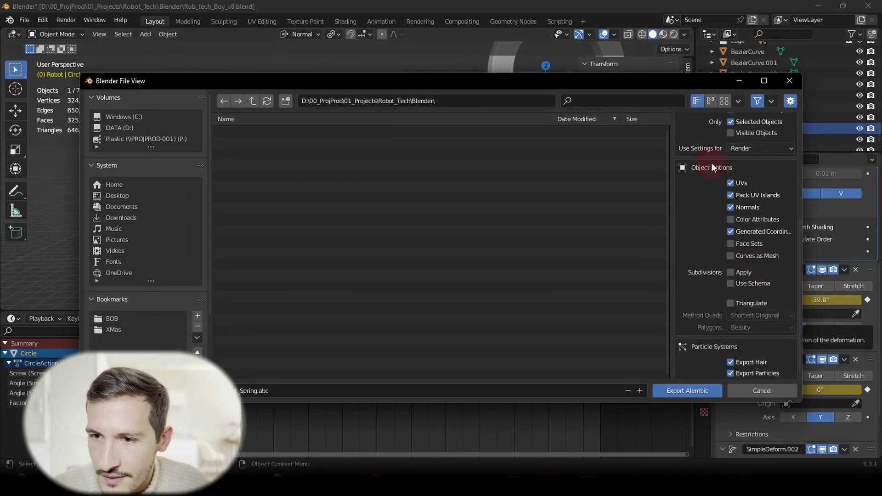
pyautogui.click(731, 372)
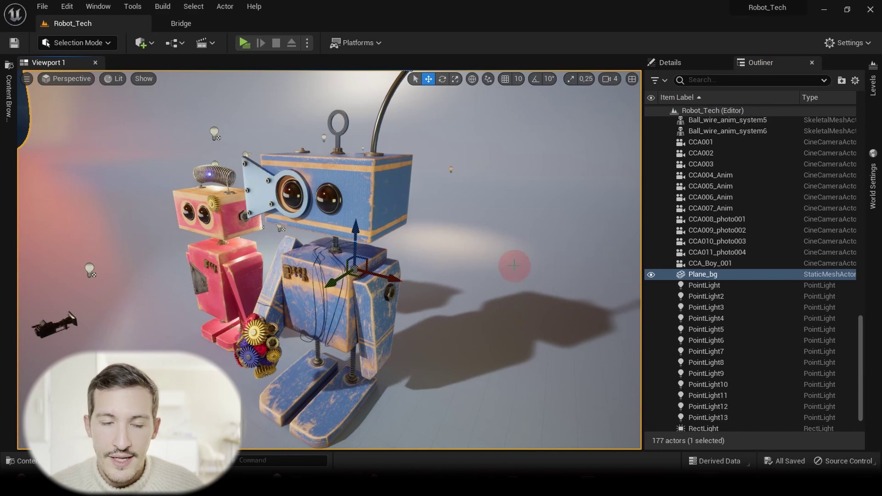
# Switch to Unreal Editor and start importing Robot_Spring.abc from the project's Blender folder into Content
pyautogui.keyDown('alt'); pyautogui.moveTo(467, 282); pyautogui.dragTo(488, 296); pyautogui.keyUp('alt')
pyautogui.moveTo(489, 268); pyautogui.dragTo(486, 281, button='right')
pyautogui.hotkey('ctrl', 'space')
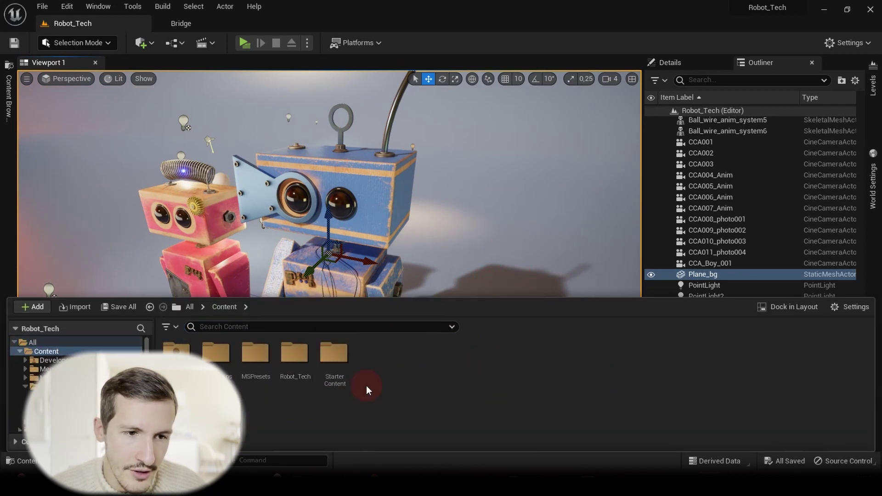
pyautogui.click(73, 311)
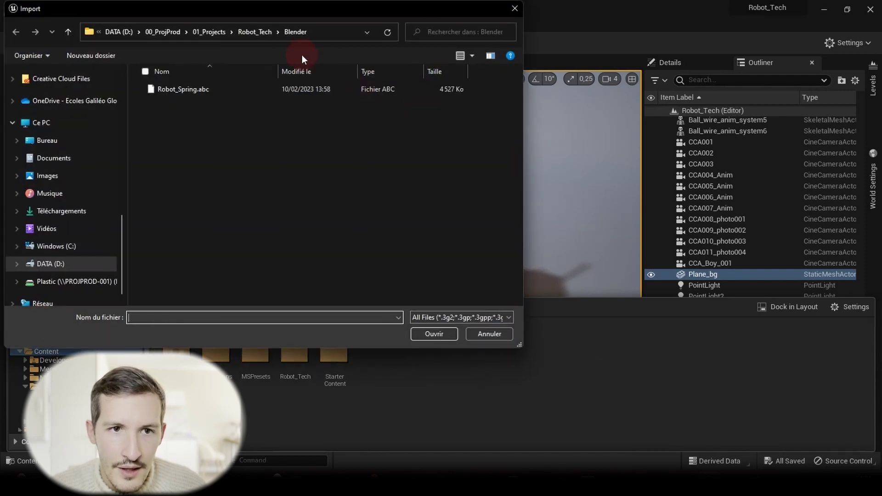
pyautogui.click(181, 93)
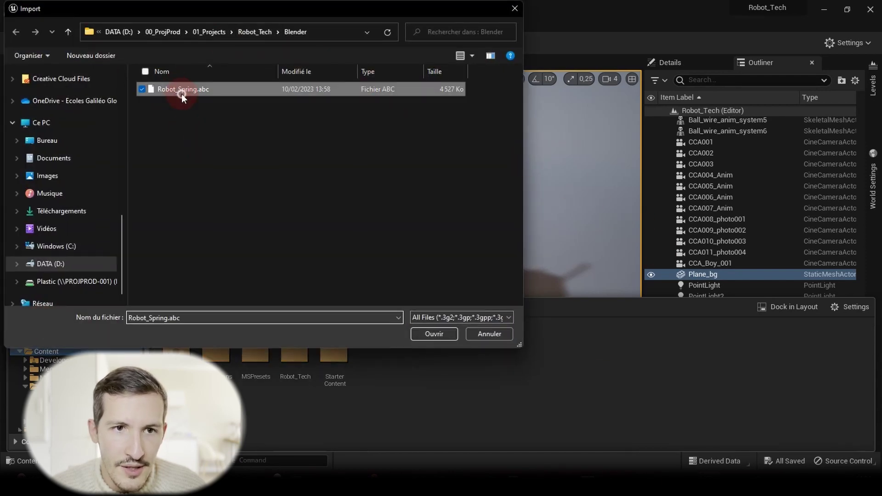
pyautogui.click(442, 332)
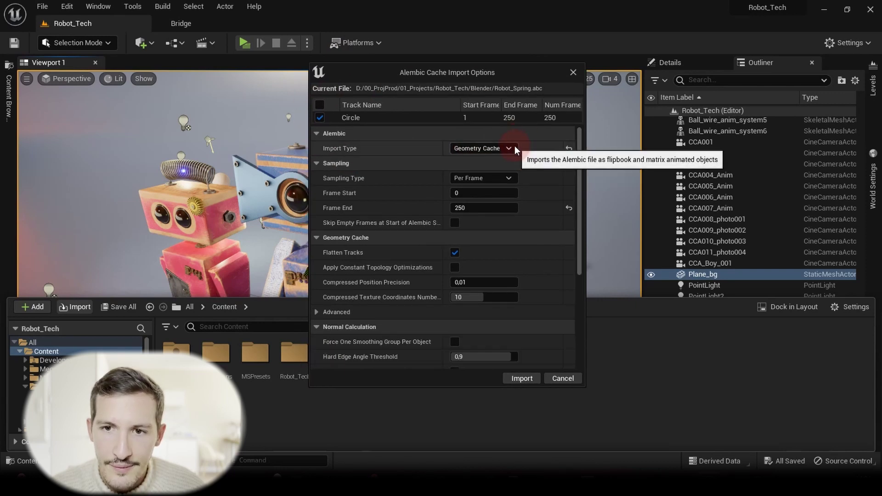
# Review the available Alembic import types and the sampling settings, leaving Geometry Cache as the import type
pyautogui.click(514, 146)
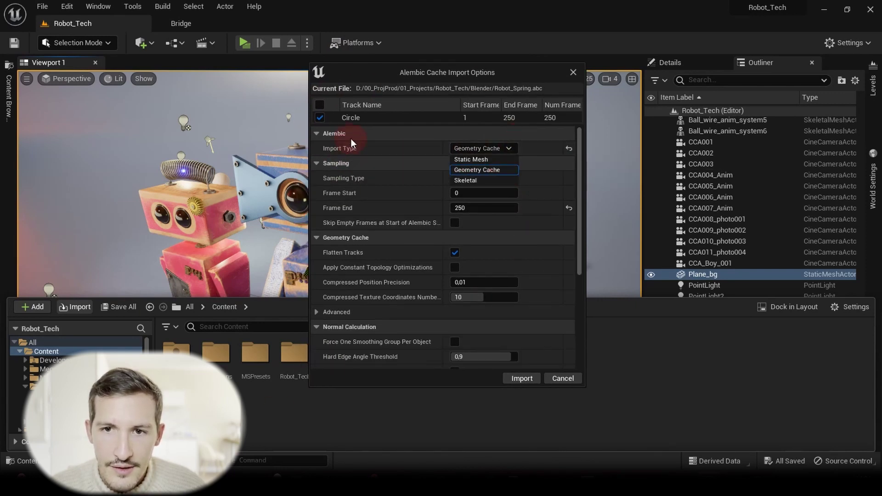
pyautogui.click(390, 139)
pyautogui.click(340, 134)
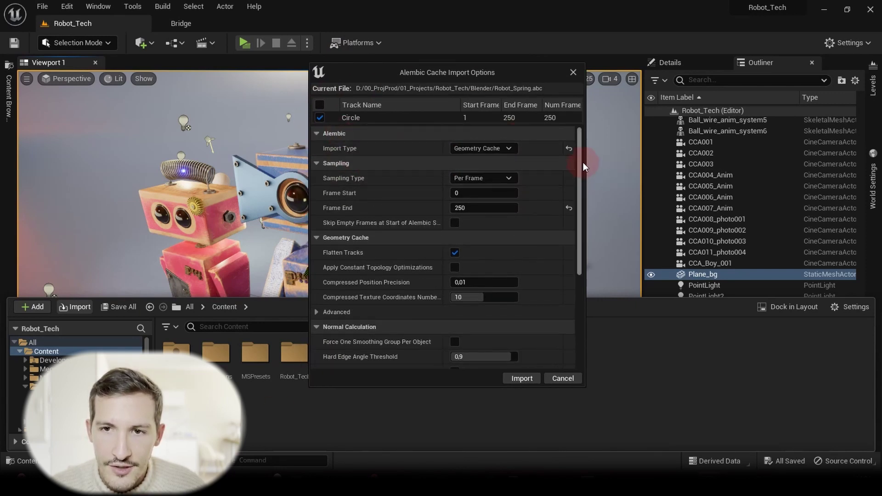
pyautogui.scroll(-5, 583, 161)
pyautogui.moveTo(578, 183); pyautogui.dragTo(480, 121)
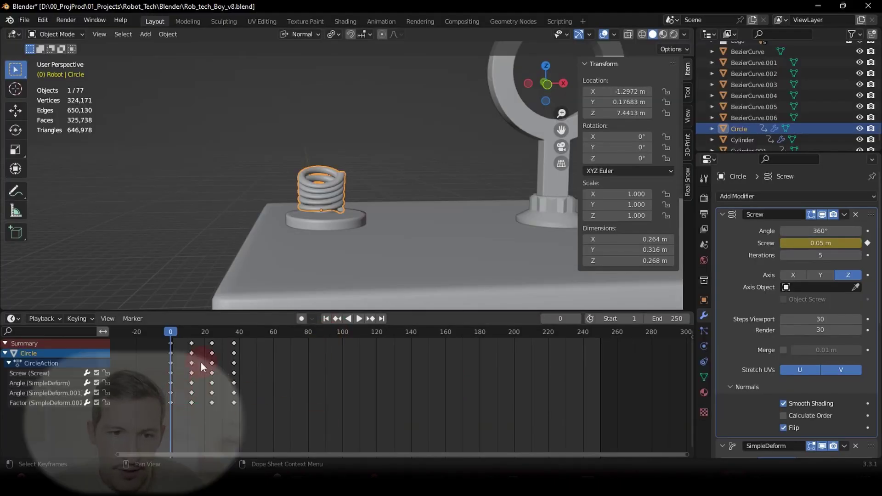
# Switch to Blender and check the spring's animation at frames 1 and 250
pyautogui.click(172, 333)
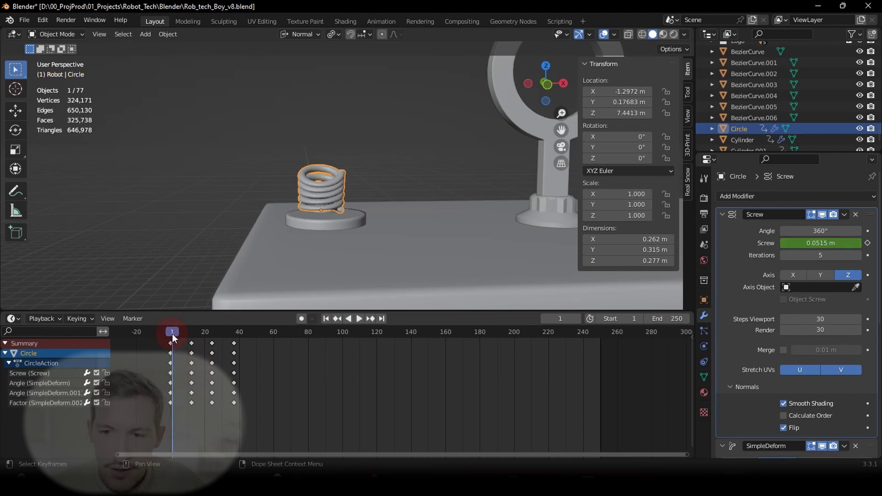
pyautogui.click(600, 331)
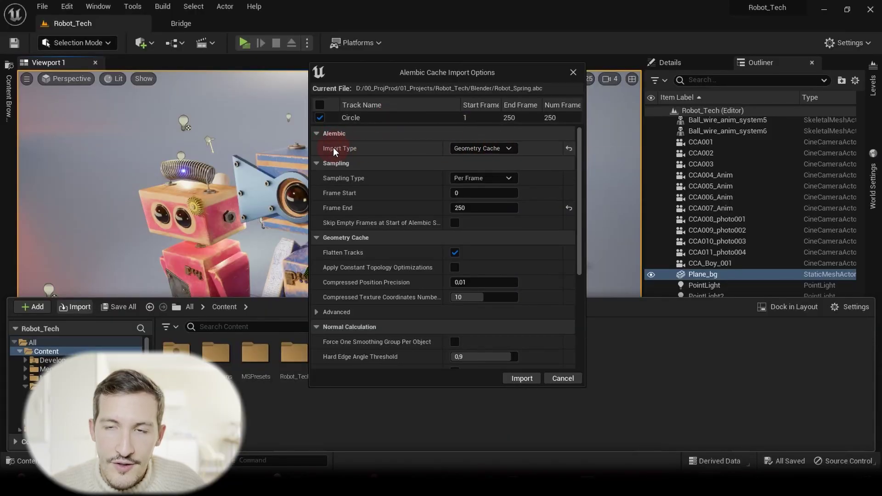
# Switch back to Unreal Editor and examine the Alembic import type, compression, normals, materials and conversion options
pyautogui.click(476, 147)
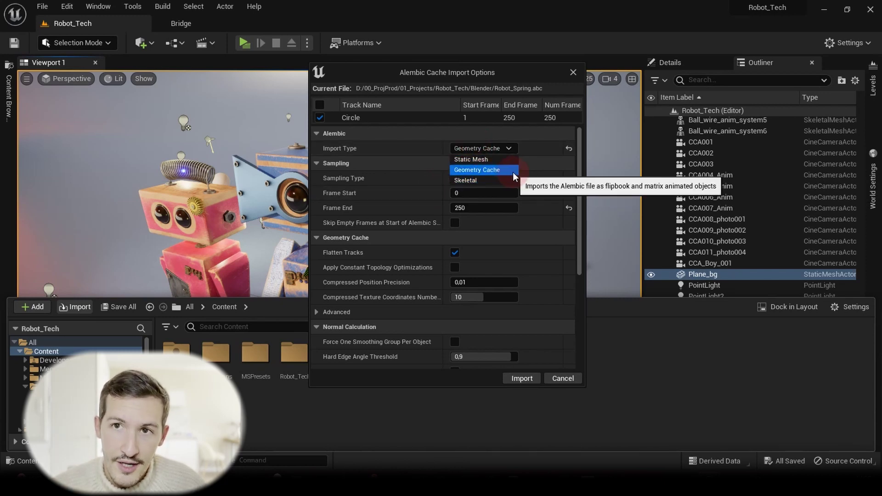
pyautogui.click(473, 135)
pyautogui.scroll(-3, 524, 248)
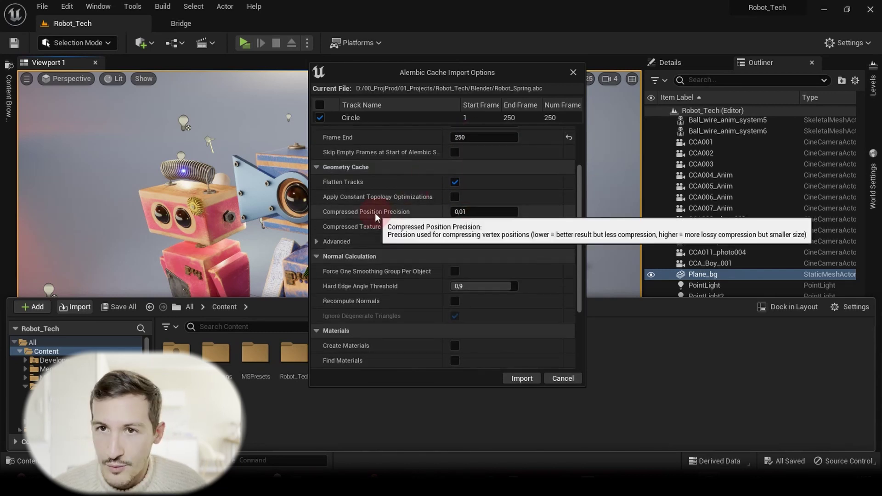
pyautogui.scroll(-4, 381, 215)
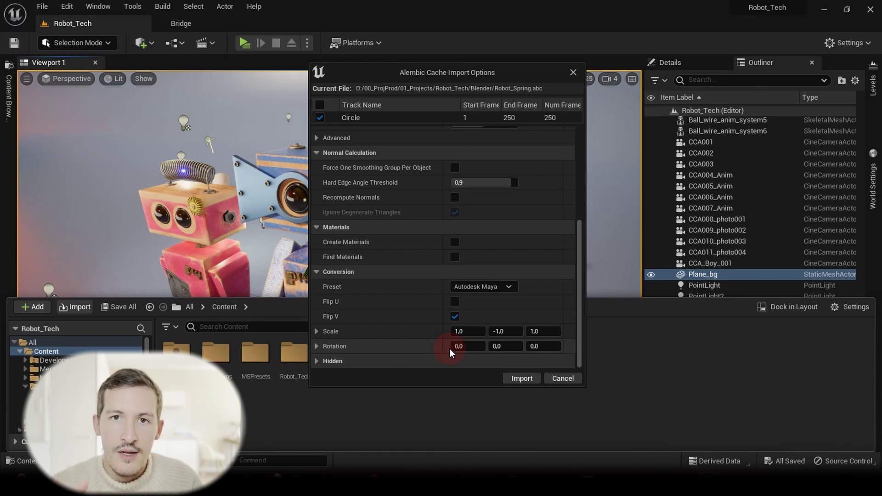
# Import Robot_Spring.abc as a Geometry Cache with the current settings, and save the new Robot_Spring asset
pyautogui.scroll(5, 516, 290)
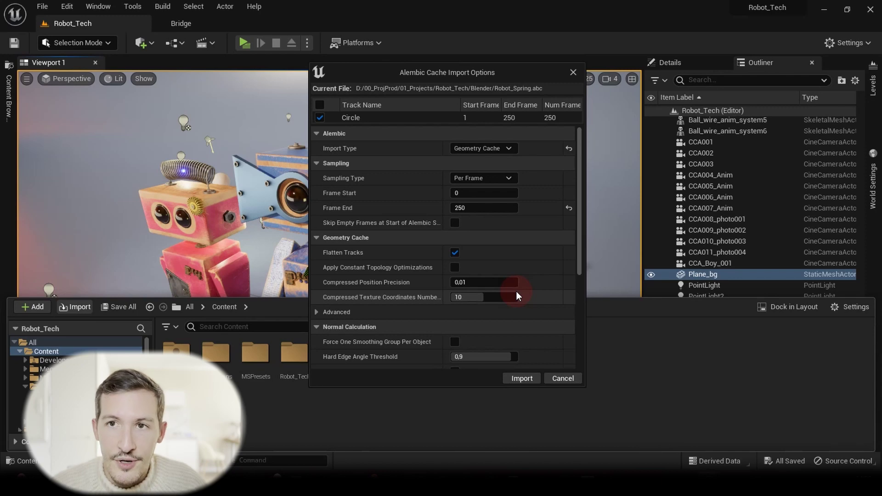
pyautogui.click(523, 379)
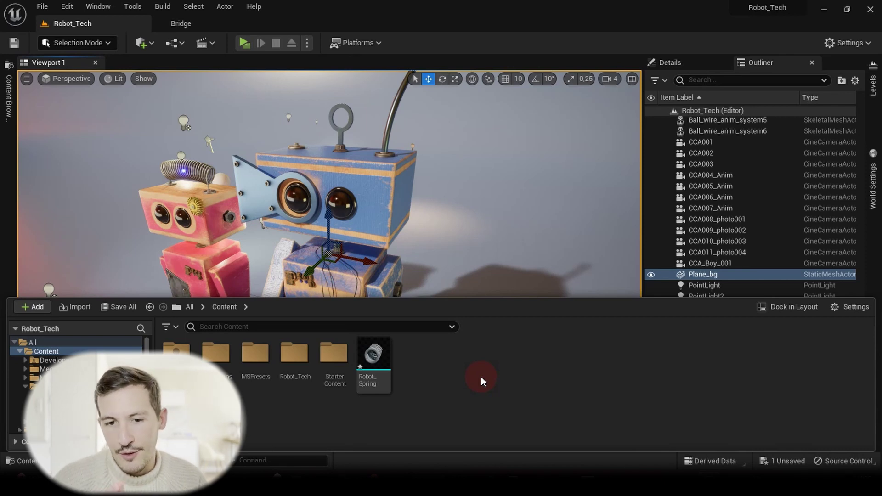
pyautogui.click(363, 368)
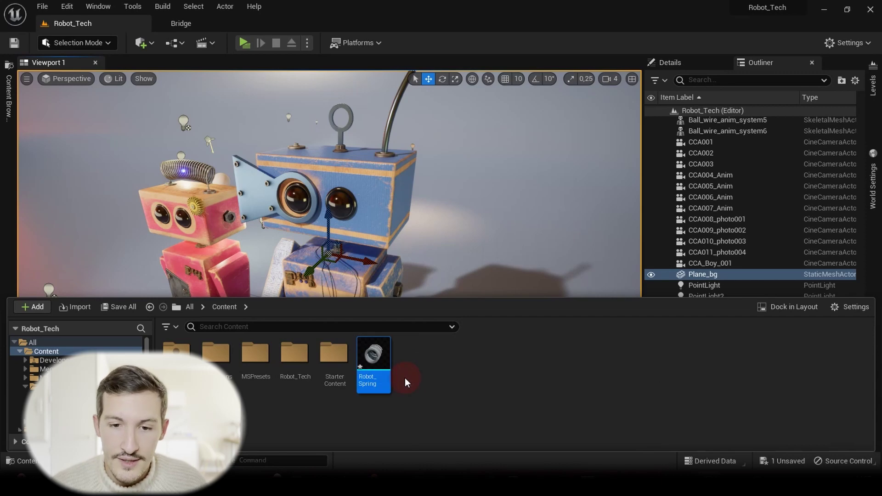
pyautogui.hotkey('ctrl', 's')
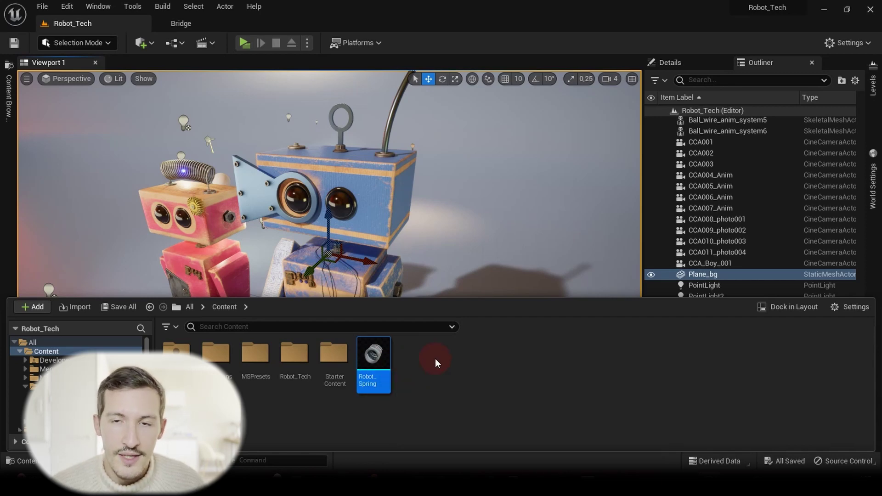
# Open the Robot_Spring asset, examine its Geometry Cache materials and tracks, and close its editor
pyautogui.doubleClick(385, 361)
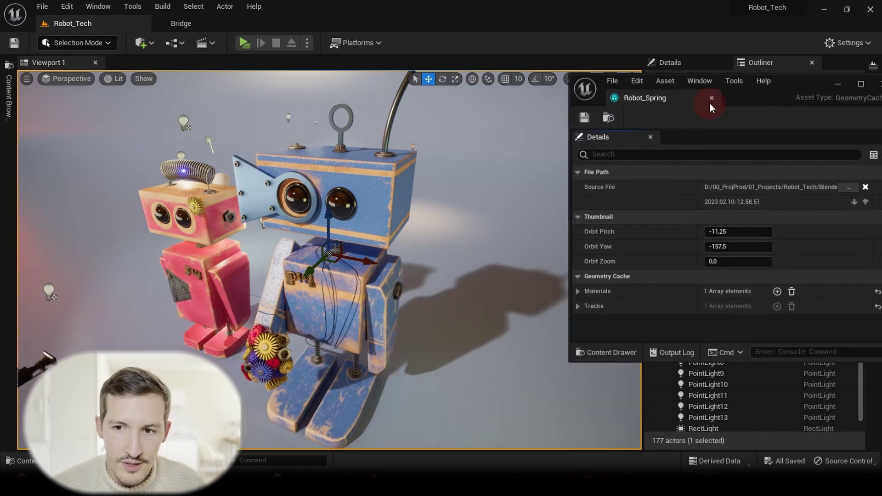
pyautogui.moveTo(793, 82); pyautogui.dragTo(508, 83)
pyautogui.moveTo(290, 369); pyautogui.dragTo(240, 436)
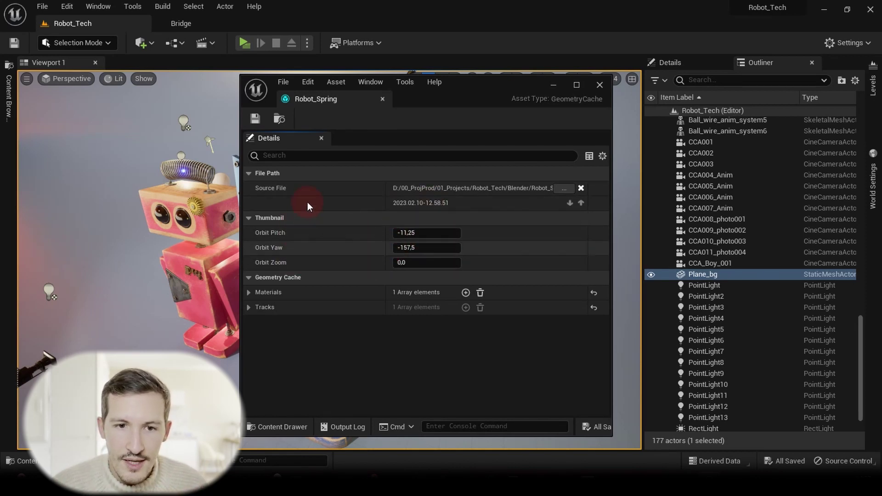
pyautogui.click(248, 292)
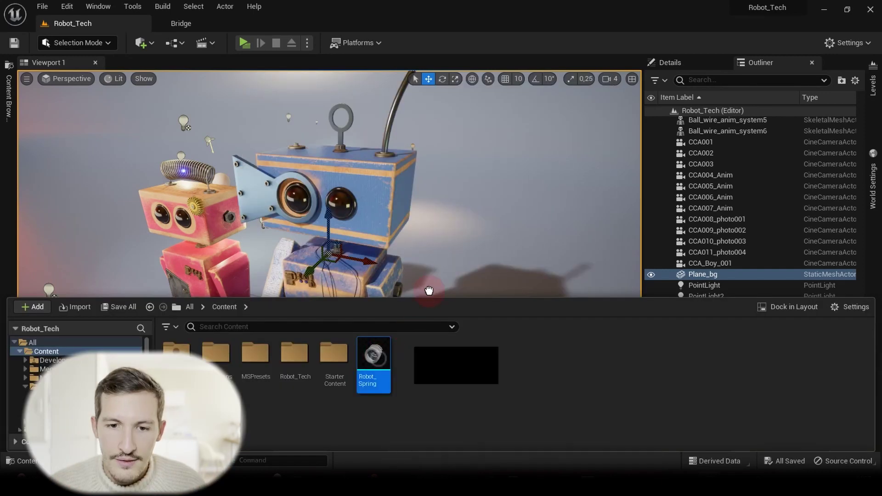
pyautogui.click(428, 291)
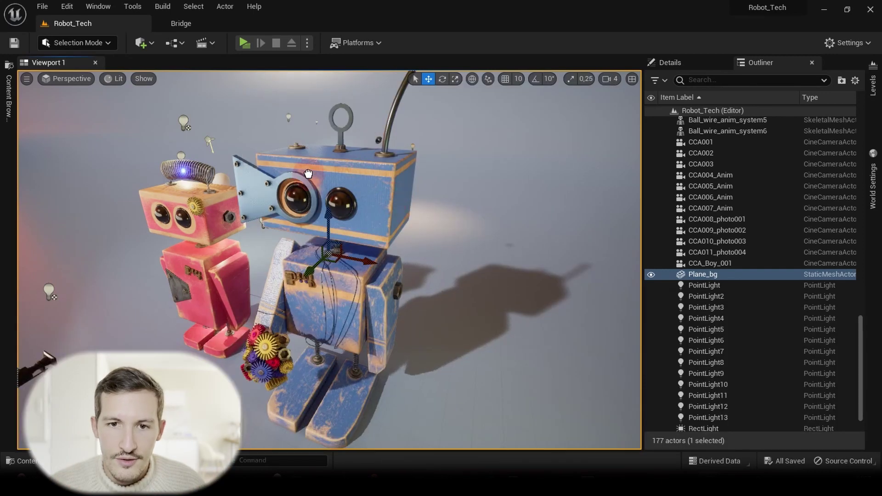
# Place the Robot_Spring geometry cache in the level and inspect where its pivot sits relative to the spring
pyautogui.moveTo(333, 149); pyautogui.dragTo(211, 186)
pyautogui.scroll(-2, 389, 288)
pyautogui.keyDown('alt'); pyautogui.moveTo(393, 285); pyautogui.dragTo(505, 297); pyautogui.keyUp('alt')
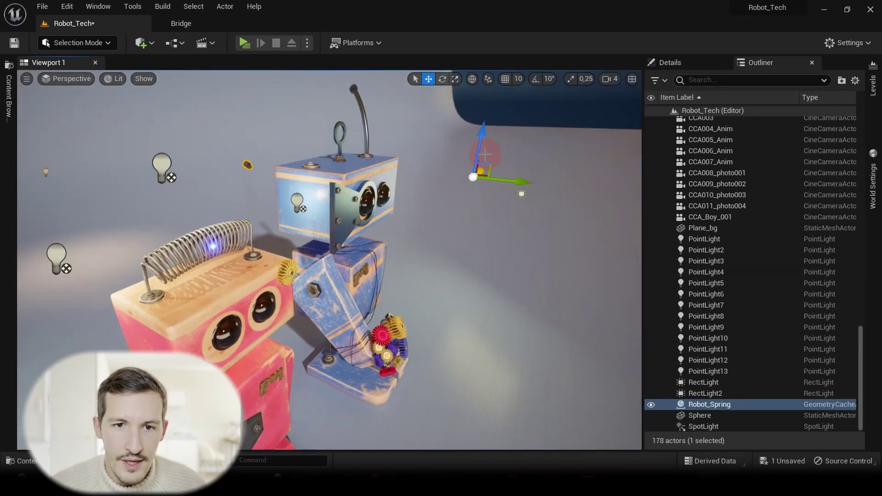
pyautogui.moveTo(487, 150); pyautogui.dragTo(537, 85)
pyautogui.keyDown('alt'); pyautogui.moveTo(502, 306); pyautogui.dragTo(470, 271); pyautogui.keyUp('alt')
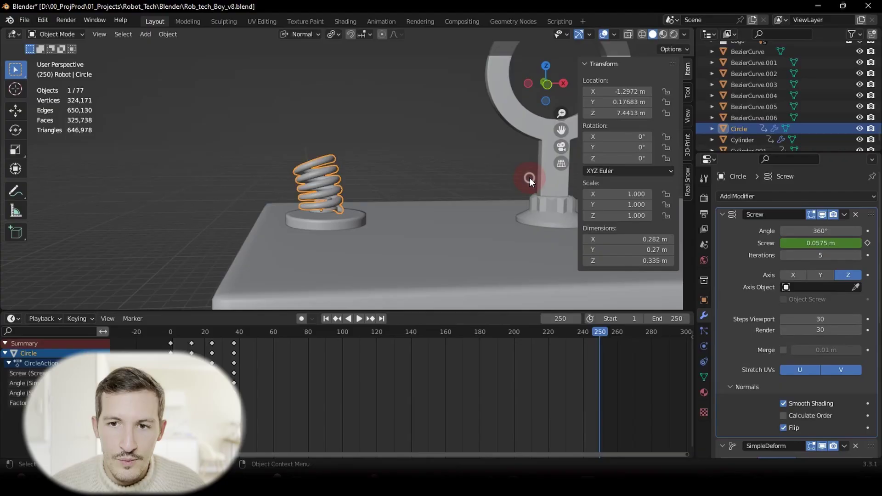
pyautogui.moveTo(529, 178); pyautogui.dragTo(420, 193, button='middle')
pyautogui.click(336, 174)
# Switch to Blender, compare the spring's location with the world origin at the robot's feet, and return to Unreal Editor
pyautogui.scroll(-10, 329, 161)
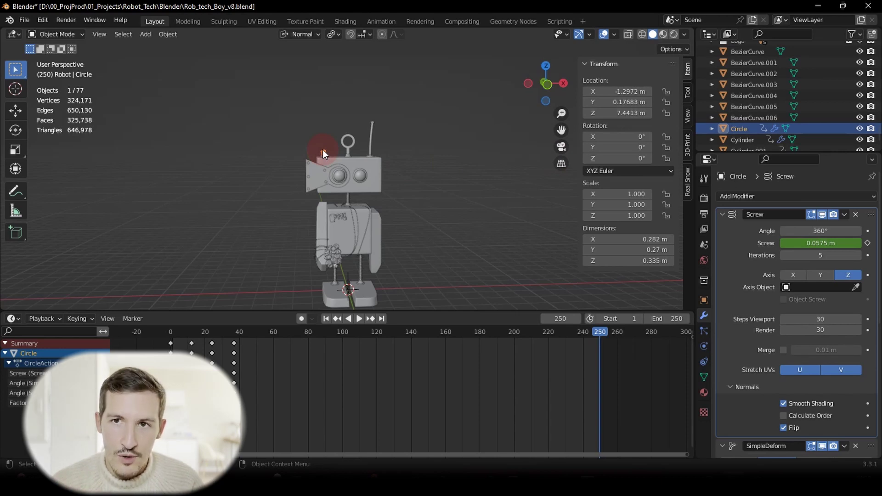
pyautogui.scroll(3, 431, 253)
pyautogui.keyDown('shift'); pyautogui.moveTo(450, 268); pyautogui.dragTo(468, 143, button='middle'); pyautogui.keyUp('shift')
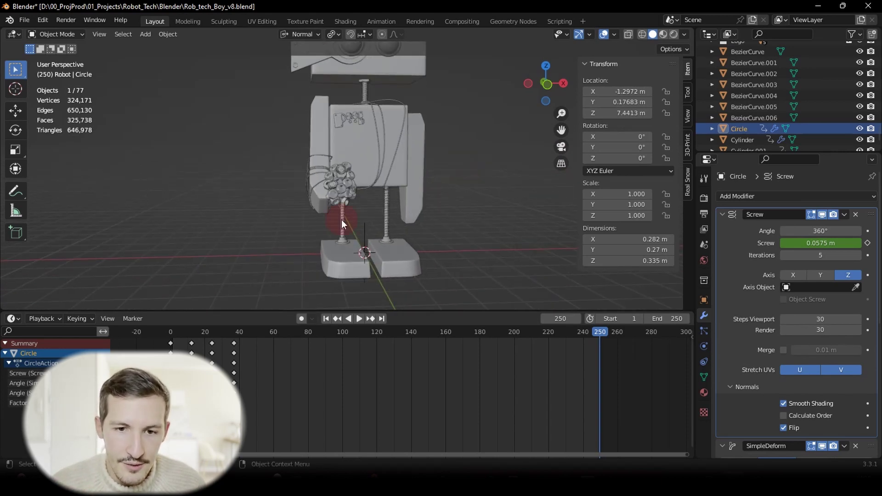
pyautogui.click(371, 257)
pyautogui.click(481, 255)
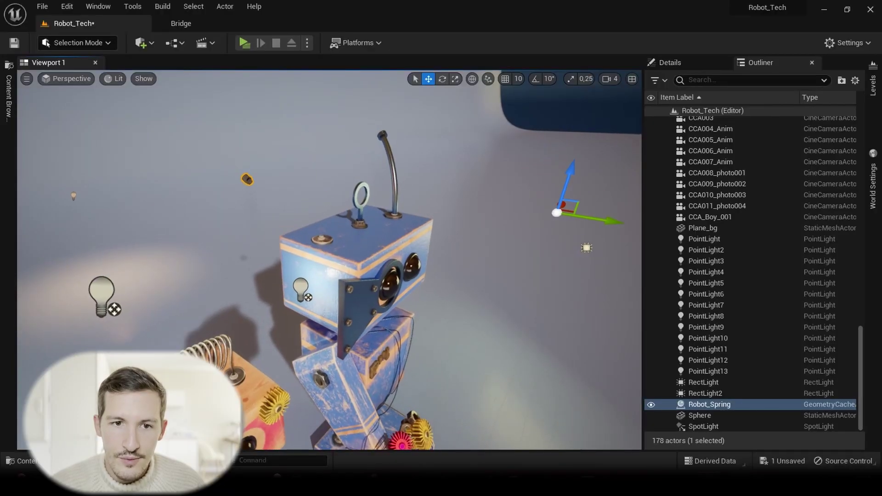
# Relocate only the pivot of Robot_Spring onto the spring mesh itself, without moving the actor
pyautogui.scroll(2, 426, 235)
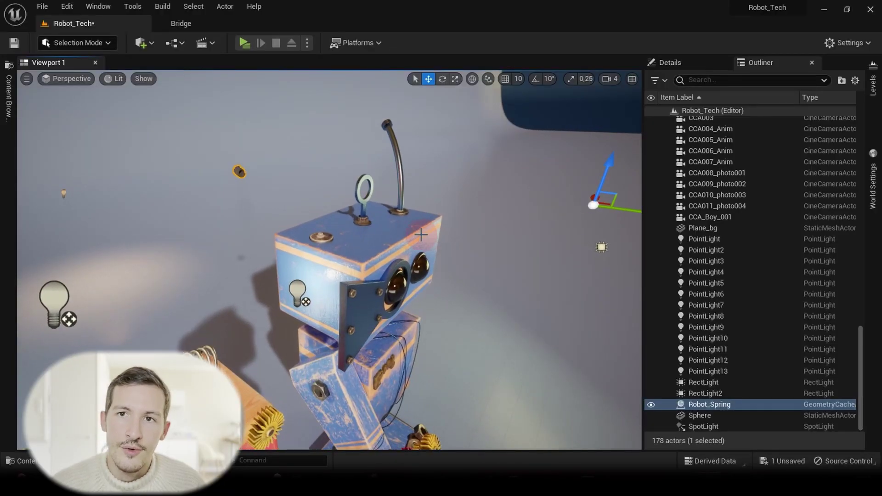
pyautogui.keyDown('alt'); pyautogui.moveTo(397, 261); pyautogui.dragTo(634, 217); pyautogui.keyUp('alt')
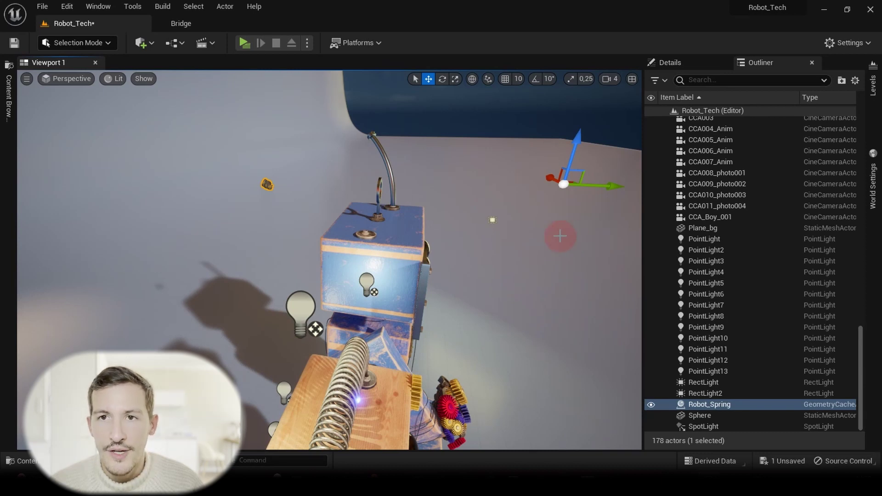
pyautogui.moveTo(620, 184); pyautogui.dragTo(316, 169)
pyautogui.keyDown('alt'); pyautogui.moveTo(315, 169); pyautogui.dragTo(295, 168, button='middle'); pyautogui.keyUp('alt')
pyautogui.keyDown('alt'); pyautogui.moveTo(258, 128); pyautogui.dragTo(260, 142, button='middle'); pyautogui.keyUp('alt')
pyautogui.keyDown('alt'); pyautogui.moveTo(351, 139); pyautogui.dragTo(221, 139); pyautogui.keyUp('alt')
pyautogui.keyDown('alt'); pyautogui.moveTo(351, 138); pyautogui.dragTo(215, 152, button='middle'); pyautogui.keyUp('alt')
pyautogui.moveTo(215, 152); pyautogui.dragTo(301, 154, button='right')
pyautogui.moveTo(283, 149)
pyautogui.keyDown('alt'); pyautogui.mouseDown(button='middle')
pyautogui.moveTo(295, 151)
pyautogui.moveTo(288, 136)
pyautogui.mouseUp(button='middle'); pyautogui.keyUp('alt')
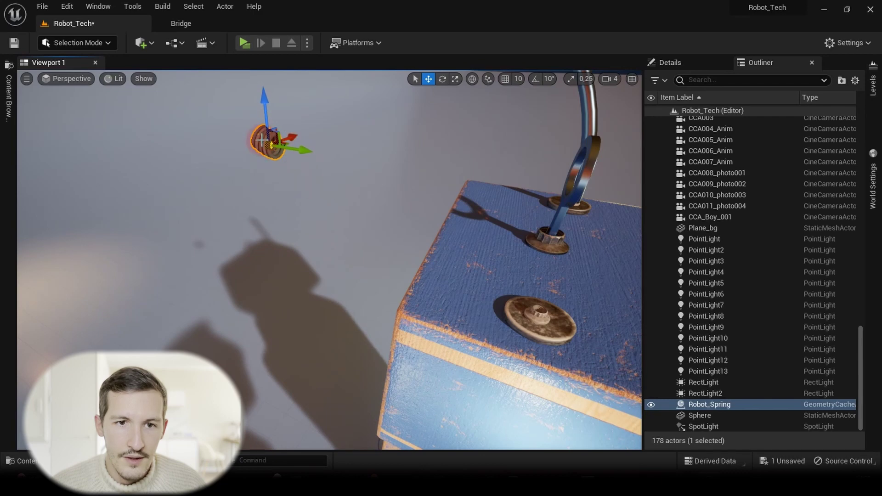
# Set the current pivot location as Robot_Spring's pivot offset, and reselect the spring to check it
pyautogui.rightClick(281, 124)
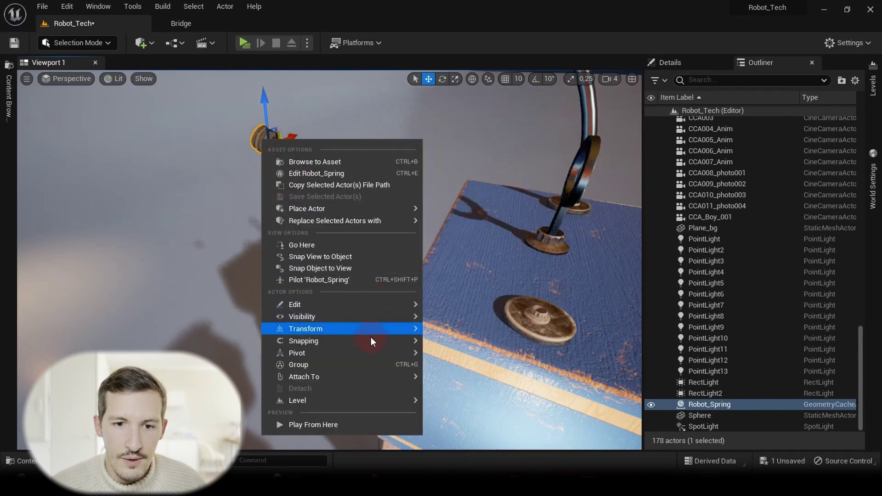
pyautogui.moveTo(377, 353)
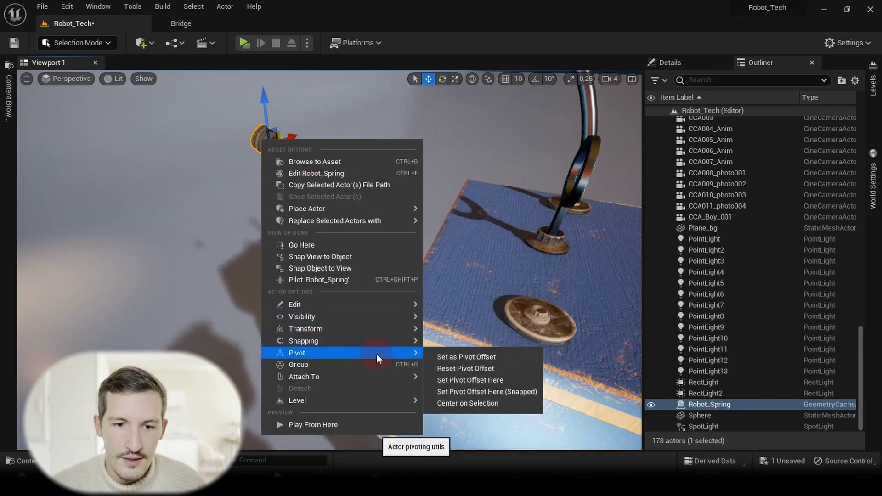
pyautogui.click(455, 356)
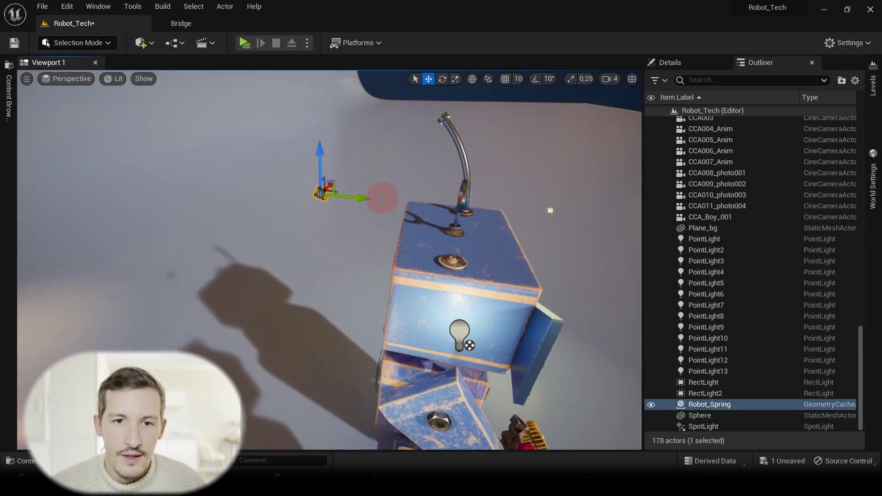
pyautogui.click(347, 197)
pyautogui.click(322, 190)
pyautogui.keyDown('alt'); pyautogui.moveTo(381, 164); pyautogui.dragTo(347, 126, button='right'); pyautogui.keyUp('alt')
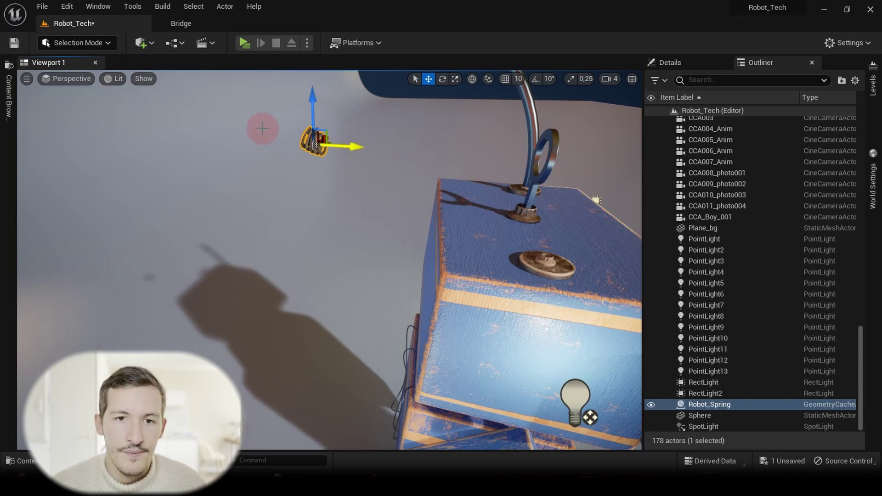
pyautogui.click(354, 126)
pyautogui.click(320, 138)
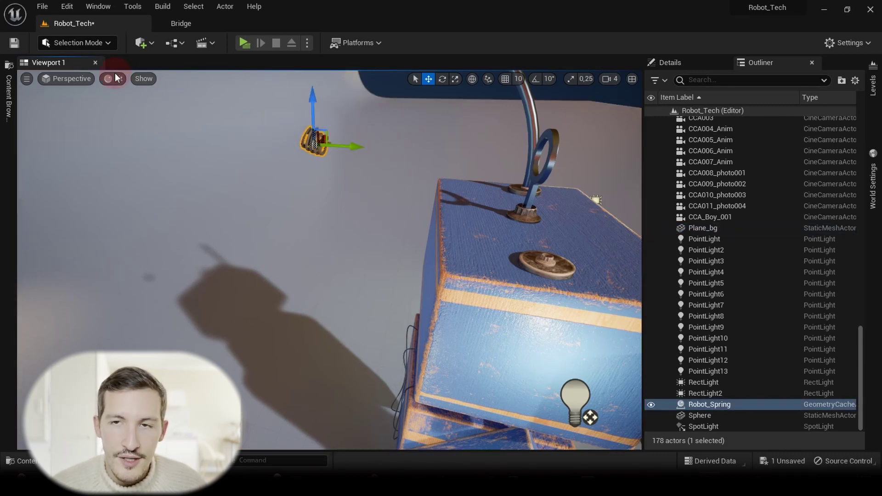
# Review the pivot tool among the Transform tools of Modeling Mode and return to Selection Mode
pyautogui.click(93, 48)
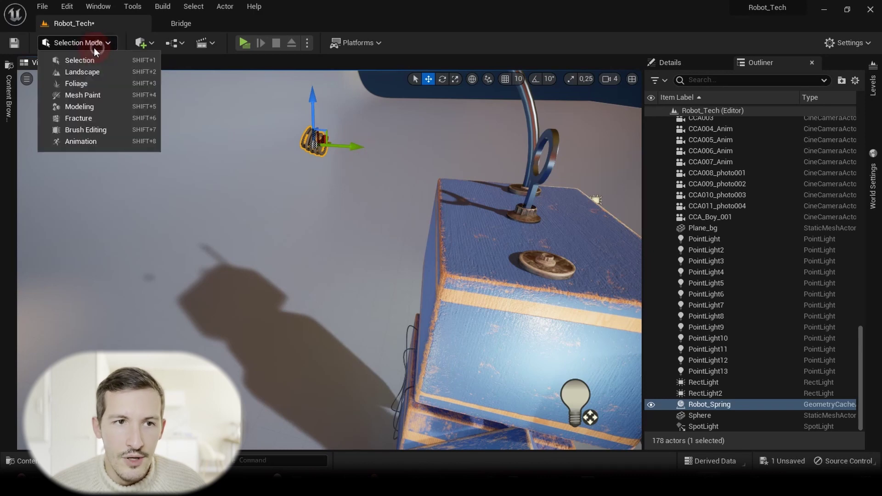
pyautogui.click(84, 107)
pyautogui.scroll(-10, 39, 299)
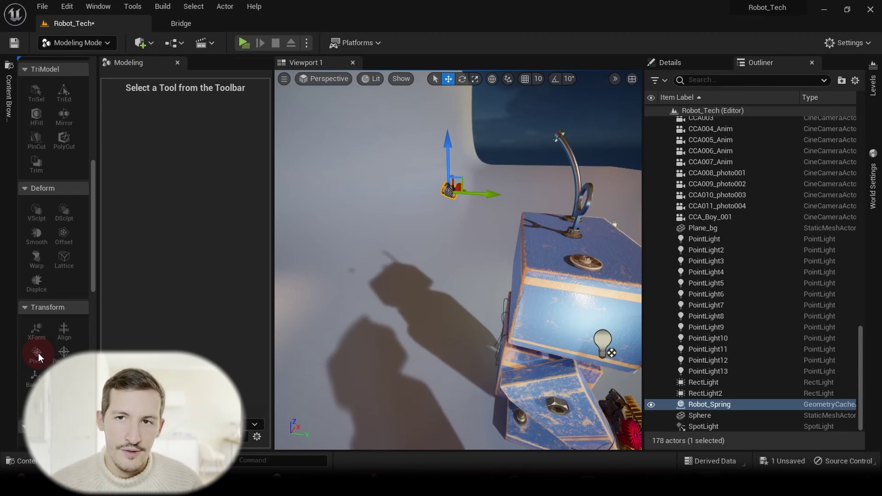
pyautogui.click(75, 43)
pyautogui.click(73, 59)
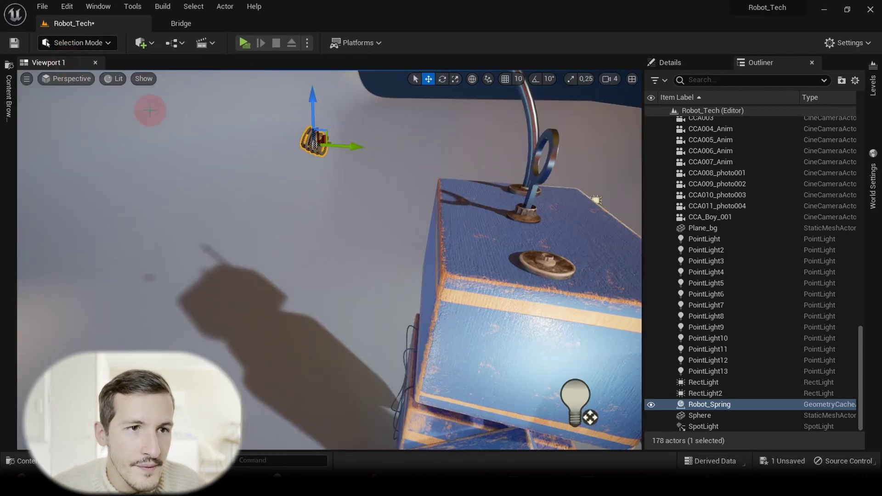
# Enable 10° rotation snapping and rotate Robot_Spring to about 90° on X so the spring stands upright
pyautogui.moveTo(374, 171); pyautogui.dragTo(376, 138)
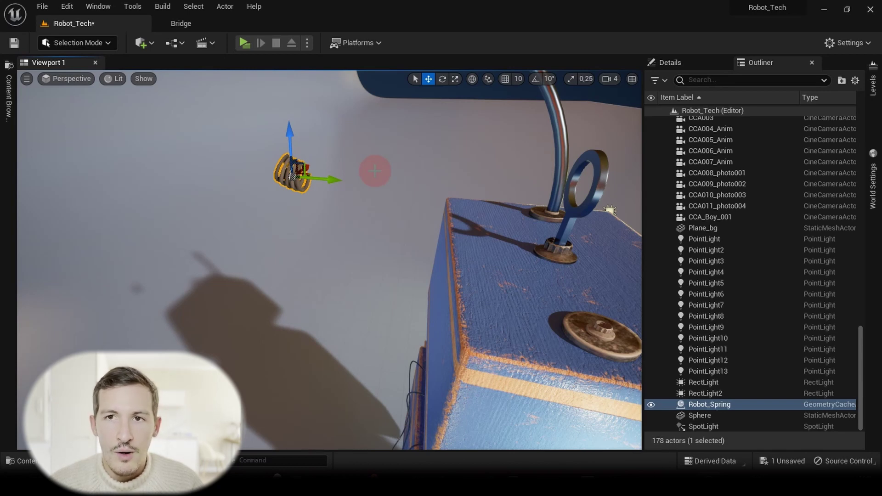
pyautogui.keyDown('alt'); pyautogui.moveTo(437, 203); pyautogui.dragTo(425, 227); pyautogui.keyUp('alt')
pyautogui.press('e')
pyautogui.moveTo(363, 131); pyautogui.dragTo(383, 164)
pyautogui.hotkey('ctrl', 'z')
pyautogui.click(536, 78)
pyautogui.moveTo(350, 114); pyautogui.dragTo(381, 154)
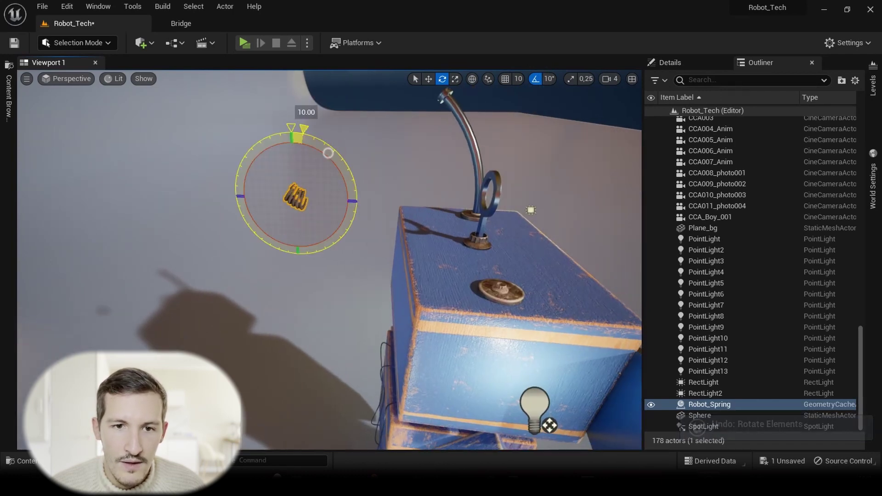
pyautogui.moveTo(329, 152); pyautogui.dragTo(329, 153)
pyautogui.press('w')
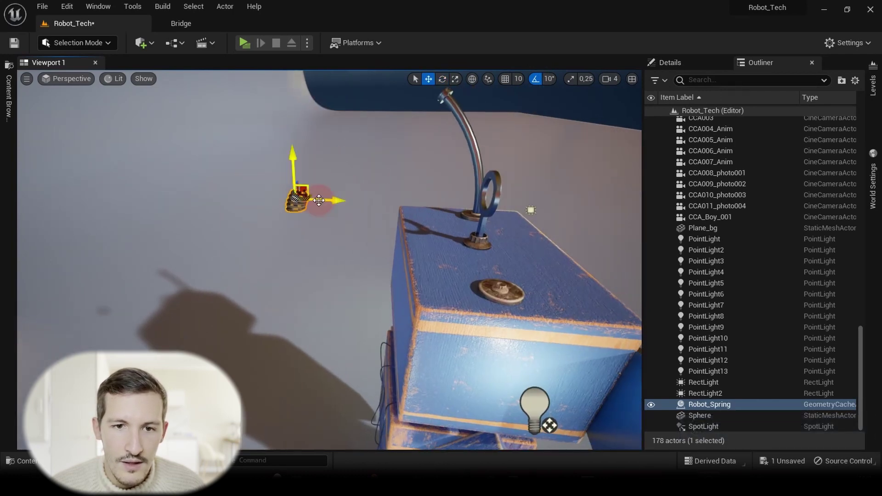
# Move the spring sideways and down to the empty round base on top of the blue robot's head
pyautogui.moveTo(327, 200); pyautogui.dragTo(464, 212)
pyautogui.moveTo(290, 152); pyautogui.dragTo(290, 236)
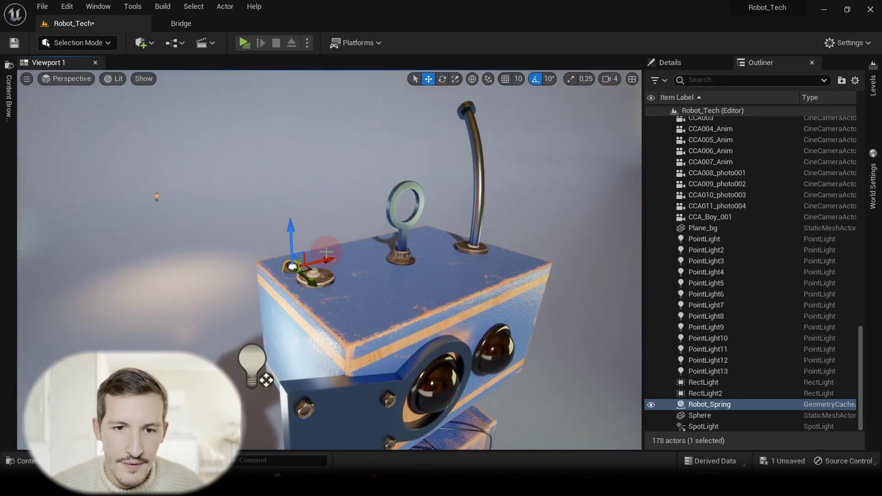
pyautogui.scroll(6, 326, 251)
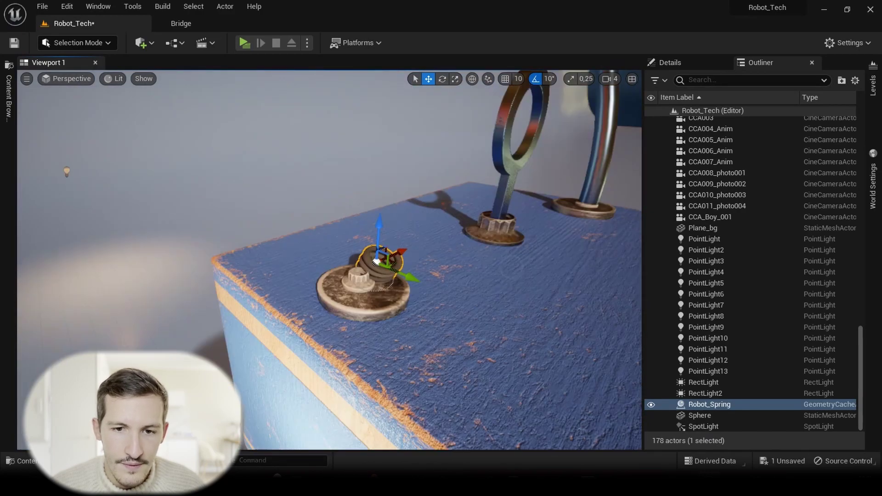
# Fine-tune the spring's position so it sits centered on the round base
pyautogui.moveTo(354, 260); pyautogui.dragTo(427, 271)
pyautogui.moveTo(322, 230)
pyautogui.mouseDown()
pyautogui.moveTo(323, 214)
pyautogui.moveTo(322, 232)
pyautogui.mouseUp()
pyautogui.moveTo(358, 260); pyautogui.dragTo(369, 260)
pyautogui.moveTo(333, 239); pyautogui.dragTo(346, 227, button='right')
pyautogui.click(391, 225)
pyautogui.click(347, 227)
pyautogui.moveTo(332, 220); pyautogui.dragTo(356, 245)
pyautogui.click(380, 135)
pyautogui.click(379, 237)
pyautogui.scroll(-5, 435, 230)
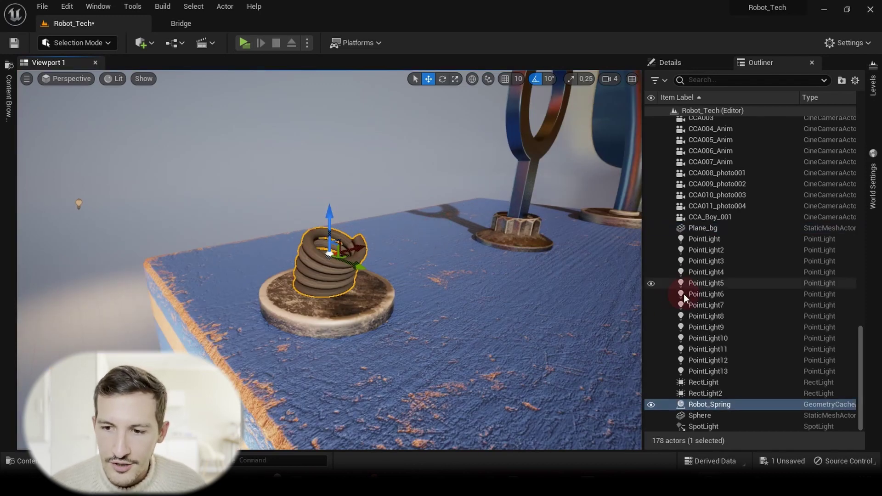
# Preview the spring's animation by varying Robot_Spring's Start Time Offset, and reset the offset to 0
pyautogui.click(670, 62)
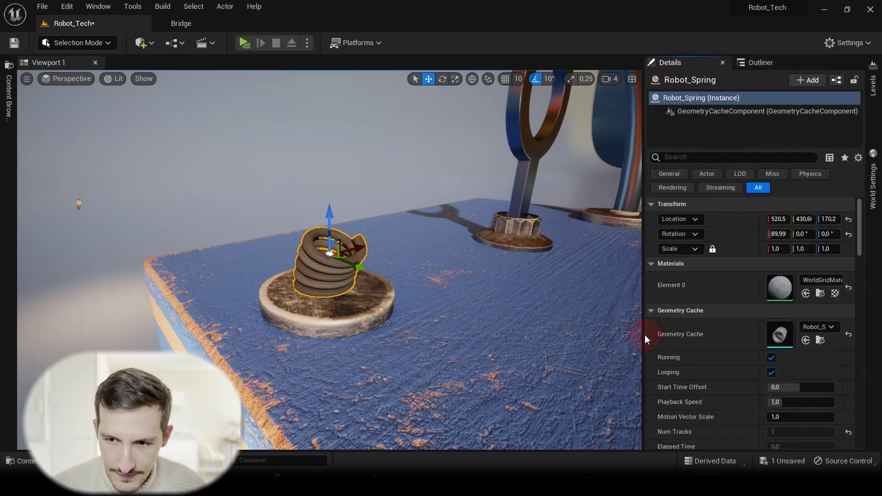
pyautogui.moveTo(644, 335); pyautogui.dragTo(613, 333)
pyautogui.scroll(-3, 729, 349)
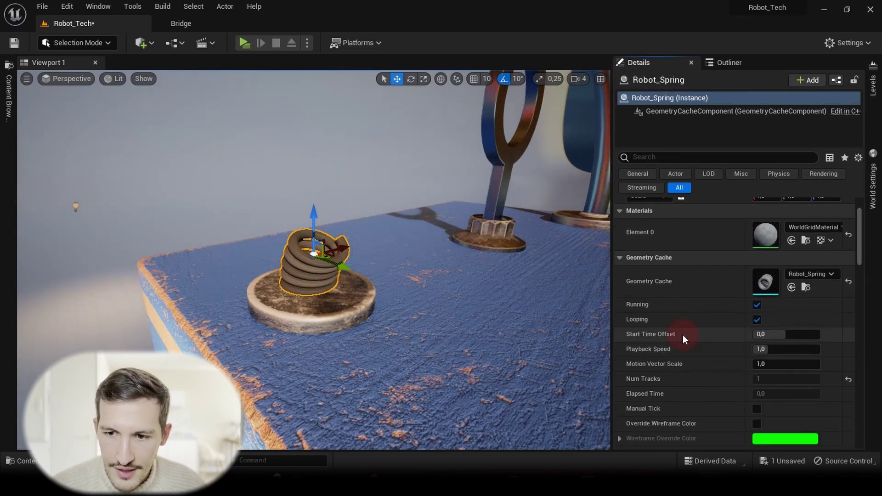
pyautogui.click(776, 336)
pyautogui.moveTo(780, 335)
pyautogui.mouseDown()
pyautogui.moveTo(766, 334)
pyautogui.moveTo(776, 334)
pyautogui.mouseUp()
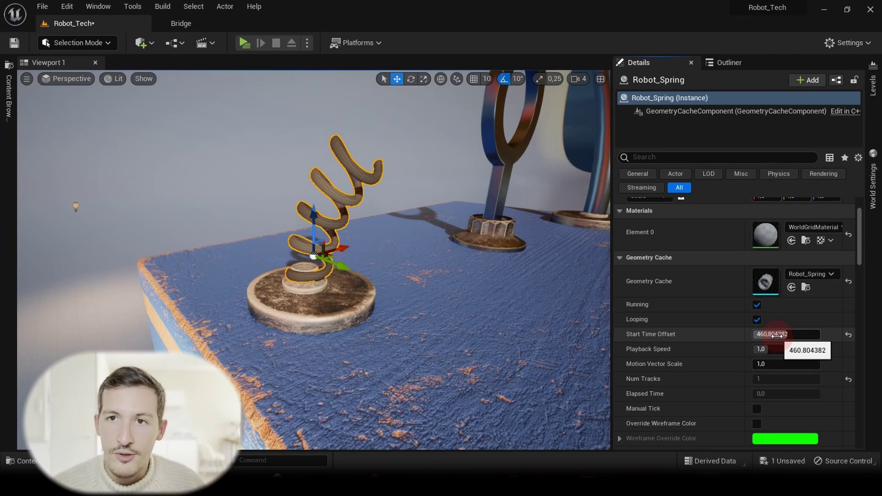
pyautogui.click(776, 334)
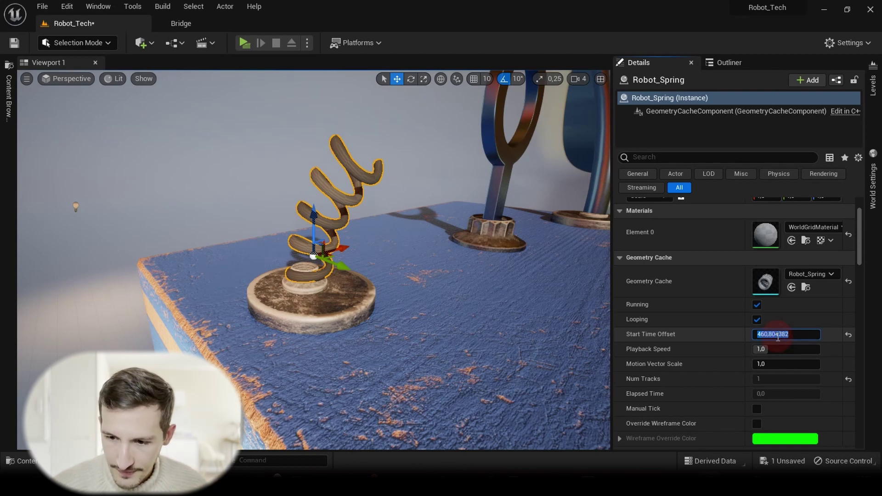
pyautogui.write('0')
pyautogui.press('Return')
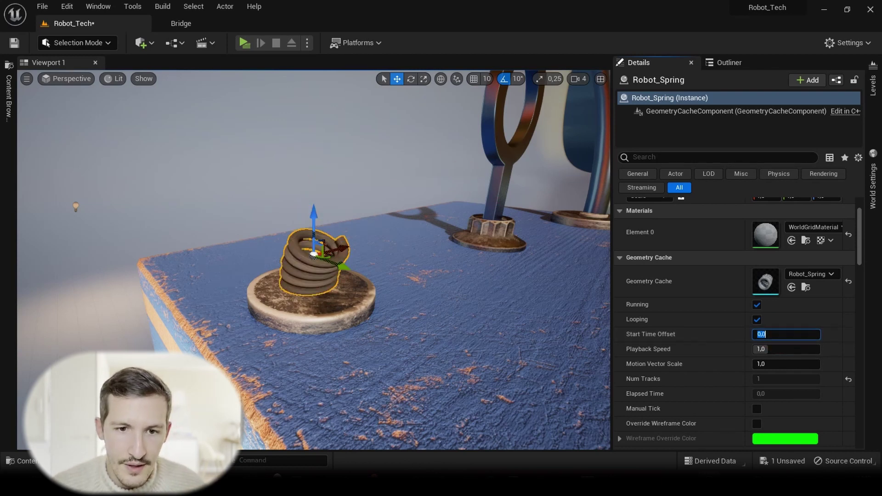
# Create a Level Sequence named LS_SpringTest in the Content folder
pyautogui.click(400, 205)
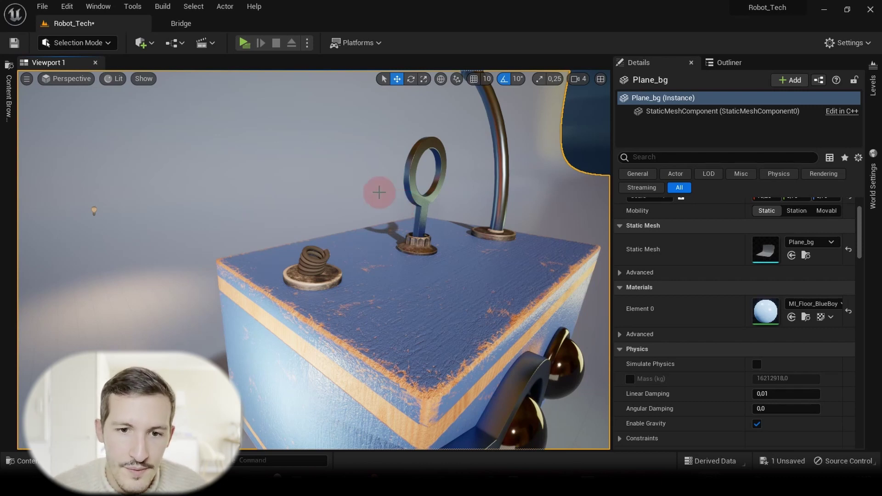
pyautogui.hotkey('ctrl', 'space')
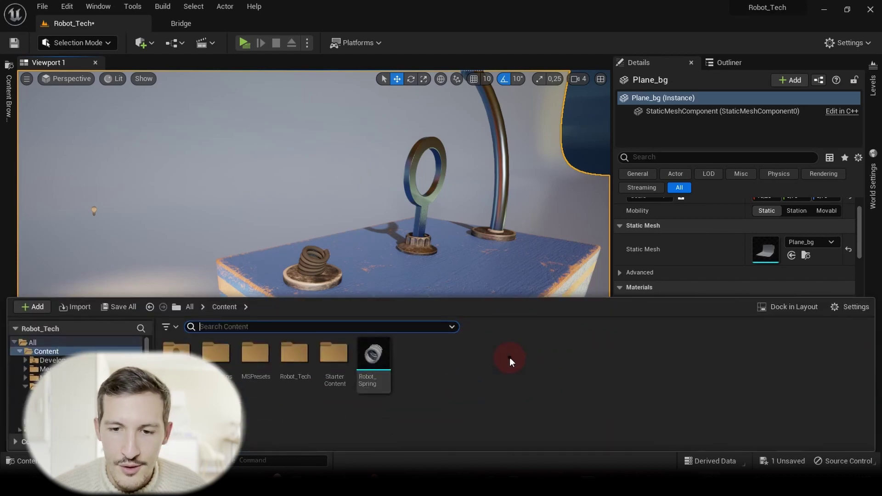
pyautogui.rightClick(509, 358)
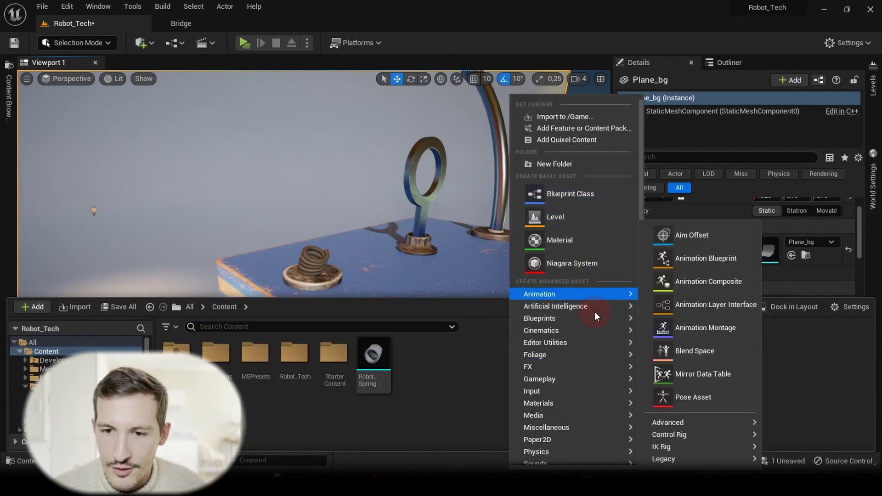
pyautogui.moveTo(591, 331)
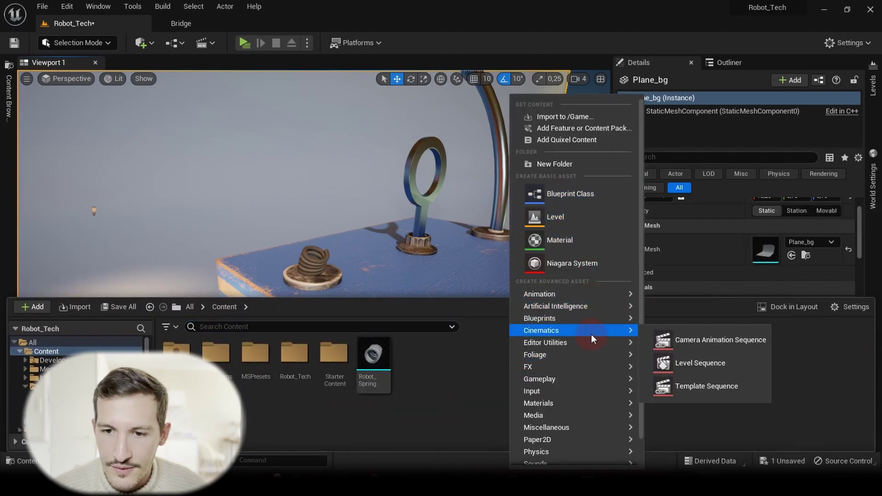
pyautogui.click(732, 366)
pyautogui.write('L')
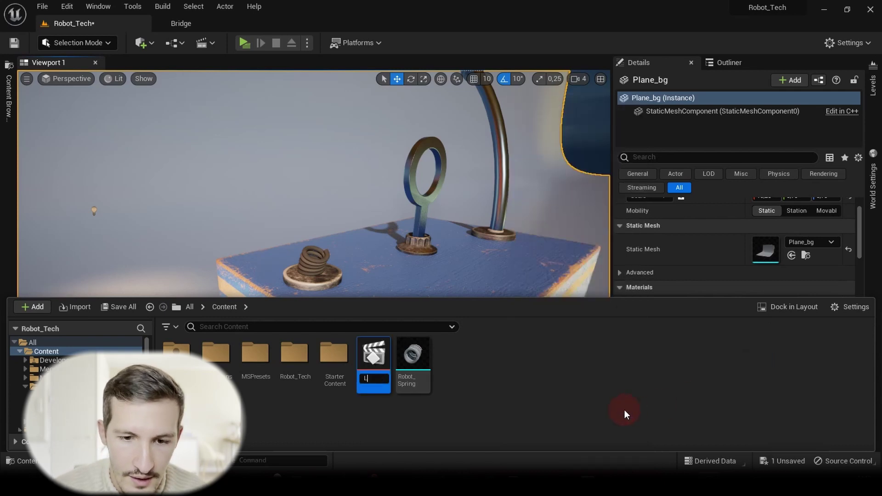
pyautogui.write('S_Spri')
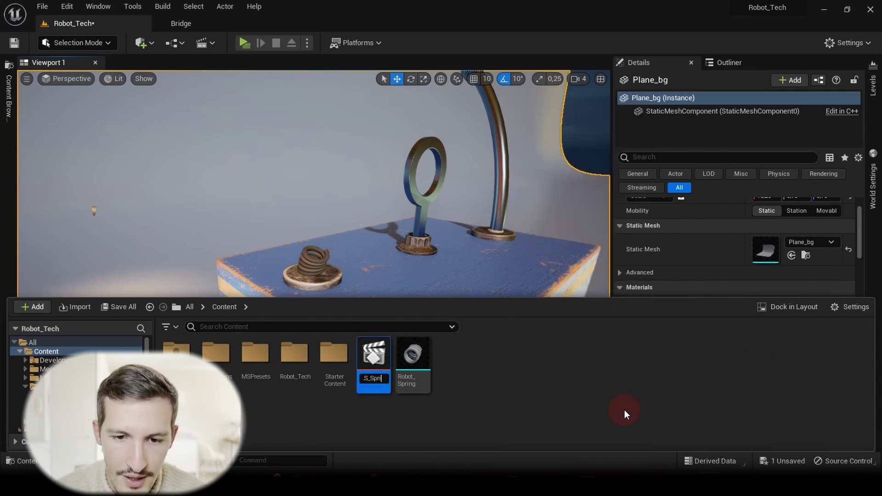
pyautogui.write('ngTest')
pyautogui.press('Return')
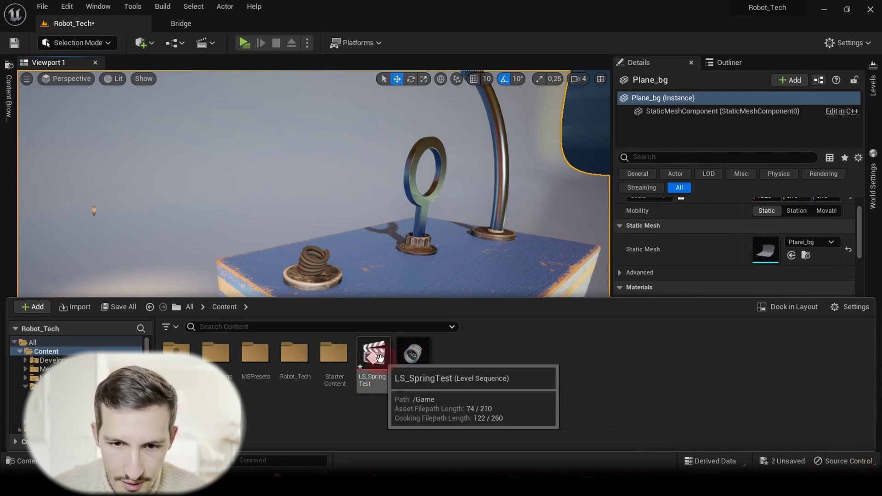
# Open LS_SpringTest in Sequencer, then reposition and enlarge its window so the spring remains visible
pyautogui.doubleClick(384, 353)
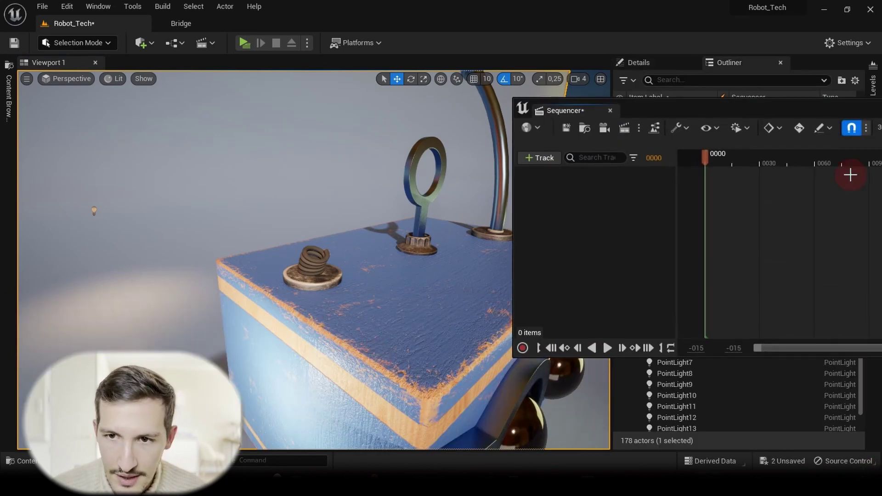
pyautogui.moveTo(668, 102); pyautogui.dragTo(589, 116)
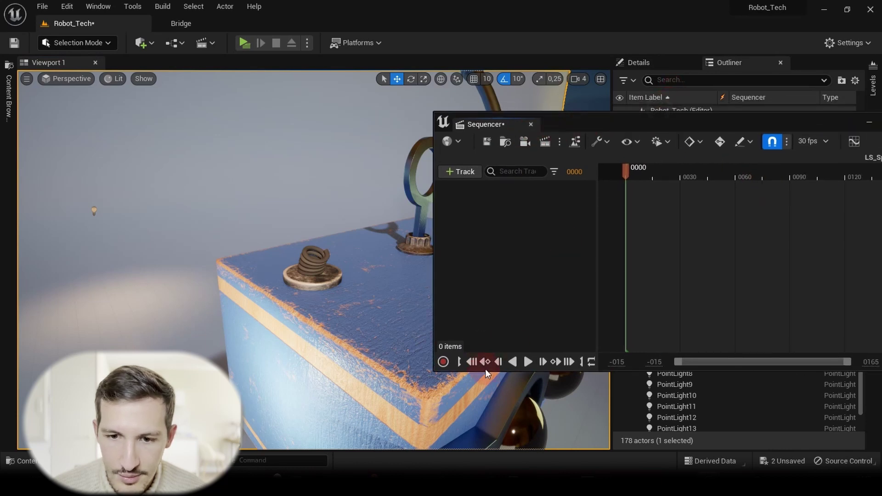
pyautogui.moveTo(486, 369); pyautogui.dragTo(485, 415)
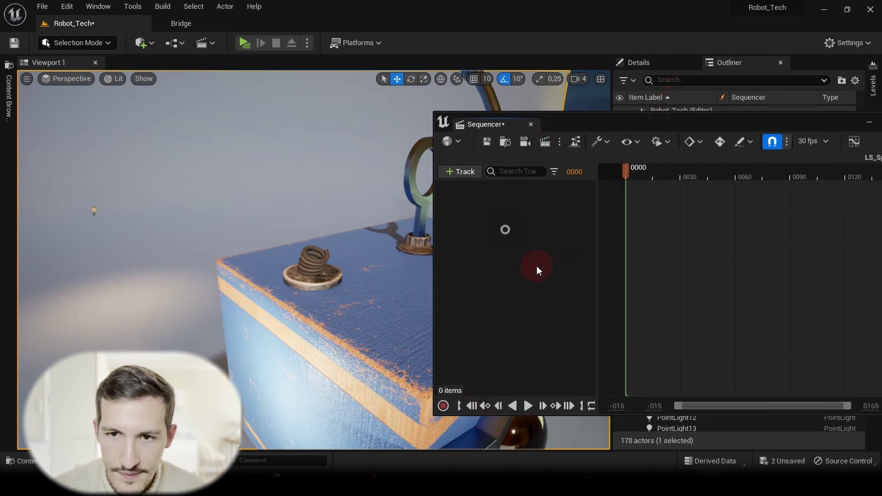
# Add a new Cine Camera to the sequence and pull it back to frame the spring on the corner of the robot's head
pyautogui.click(525, 142)
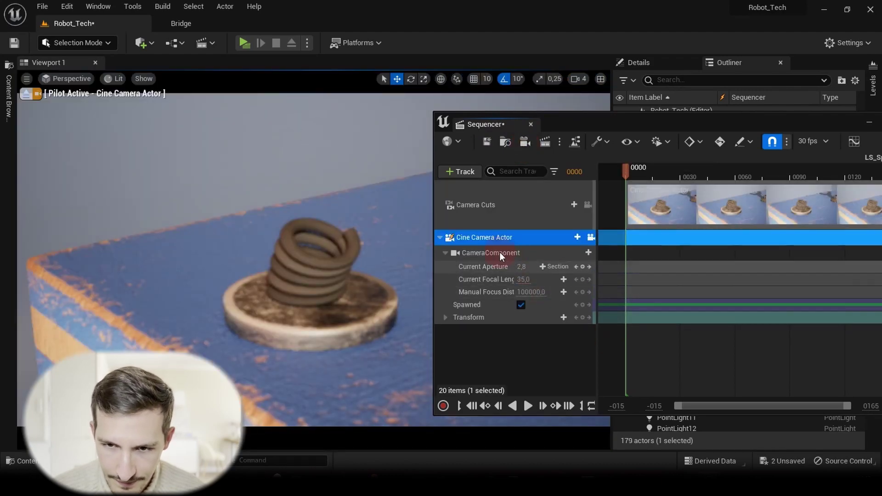
pyautogui.moveTo(363, 288); pyautogui.dragTo(363, 287, button='right')
pyautogui.press('s')
pyautogui.scroll(-1, 363, 287)
pyautogui.scroll(6, 362, 287)
pyautogui.scroll(-7, 363, 287)
pyautogui.scroll(1, 362, 287)
pyautogui.scroll(-1, 362, 287)
pyautogui.scroll(1, 362, 287)
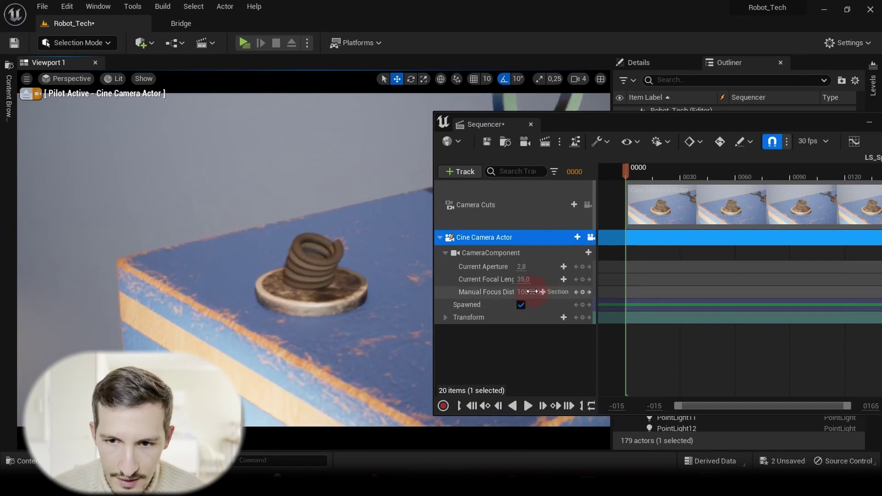
# Set the Cine Camera's Manual Focus Distance to about 567.4 so the spring is sharp, and collapse the camera's tracks
pyautogui.moveTo(524, 293); pyautogui.dragTo(503, 292)
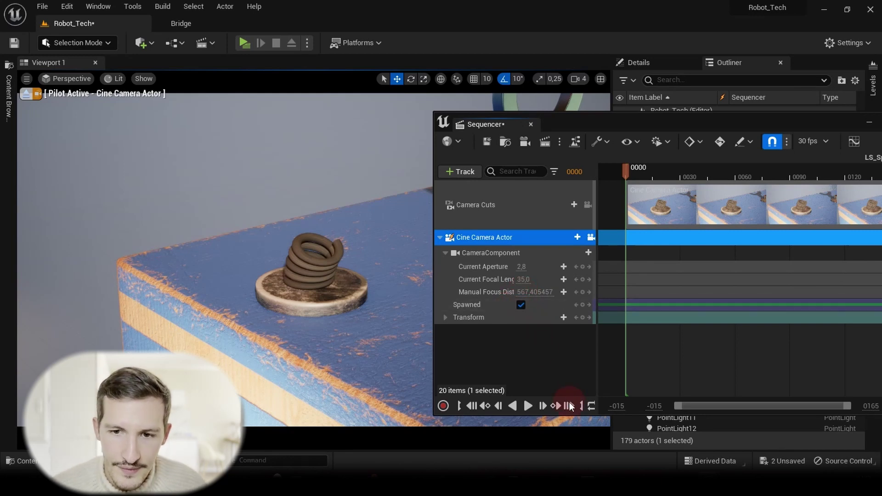
pyautogui.click(440, 237)
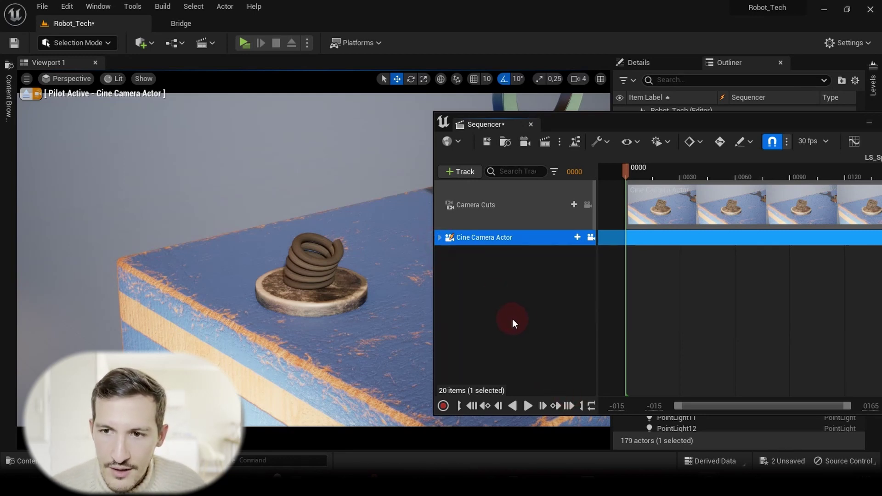
pyautogui.click(554, 312)
# Add the Robot_Spring actor from the level to the sequence
pyautogui.click(298, 258)
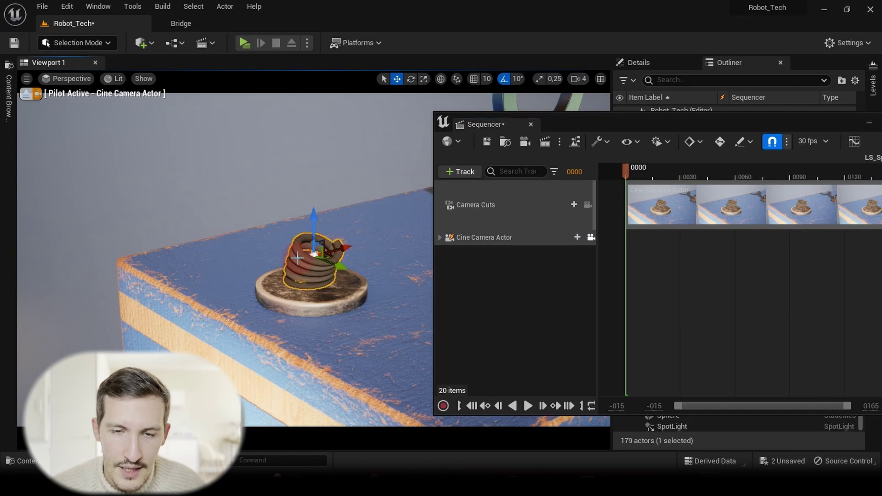
pyautogui.click(464, 172)
pyautogui.moveTo(507, 189)
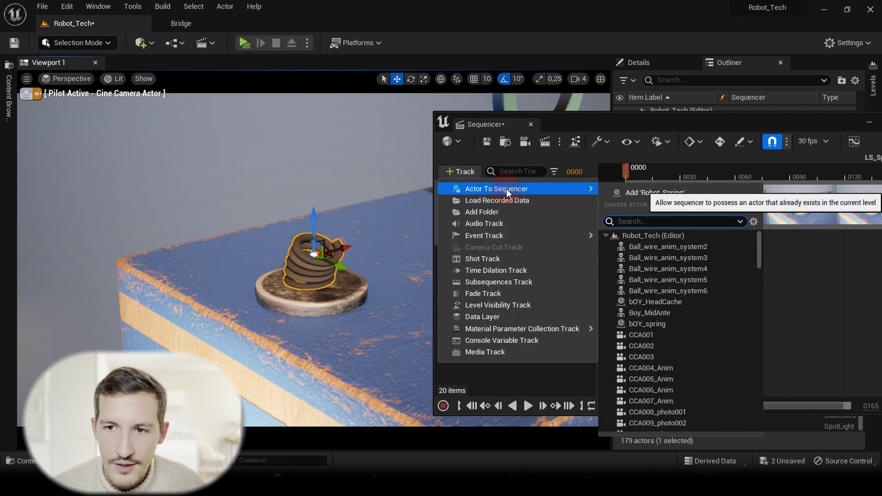
pyautogui.click(643, 193)
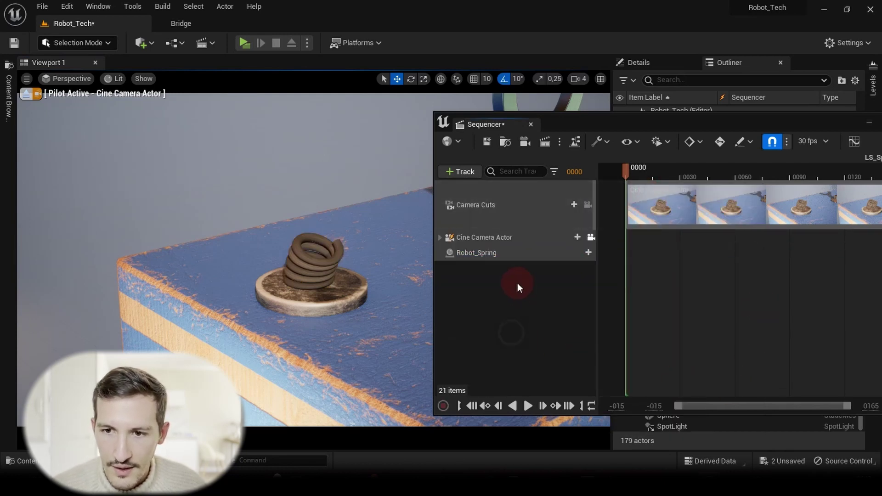
# Add a Geometry Cache track to Robot_Spring in the sequence and play back the spring's animation
pyautogui.click(487, 254)
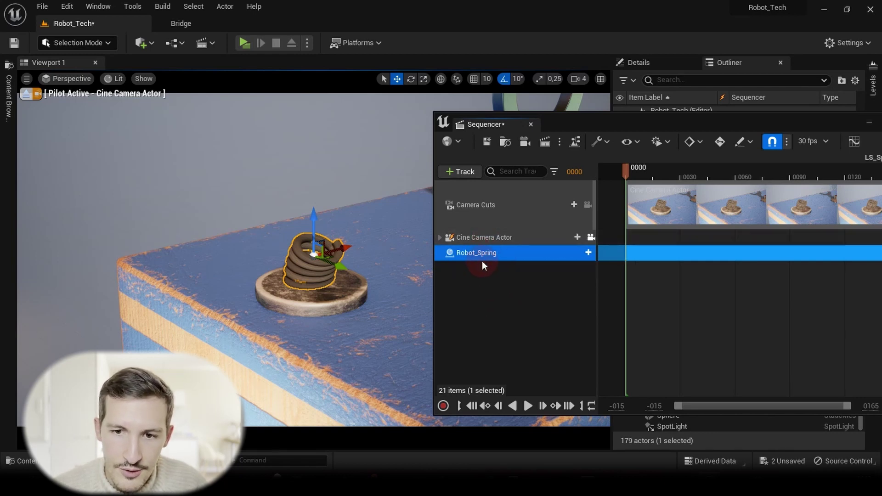
pyautogui.click(582, 253)
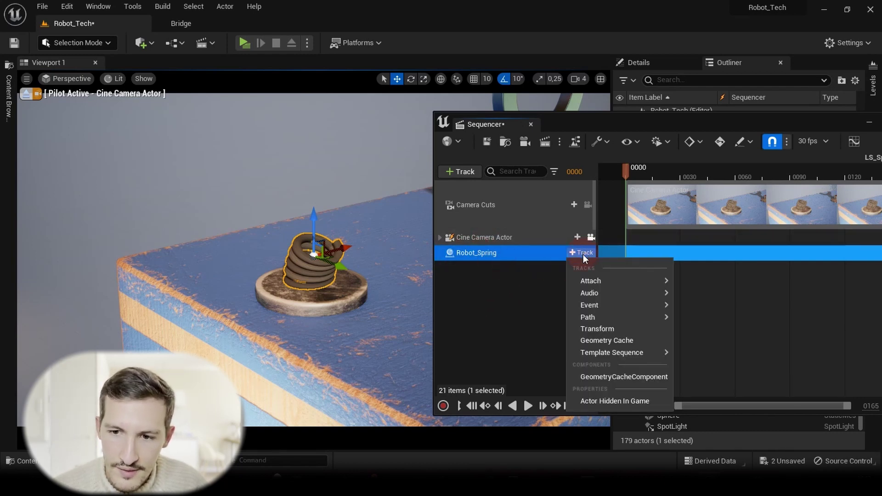
pyautogui.click(634, 340)
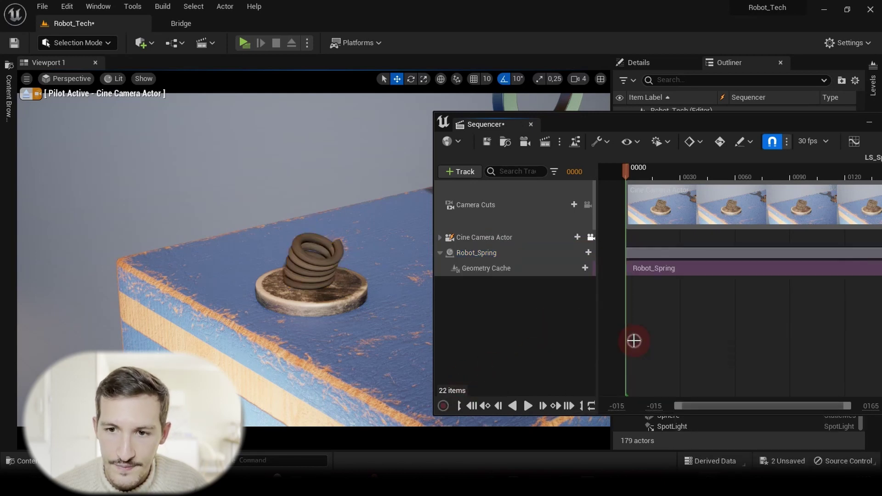
pyautogui.click(528, 405)
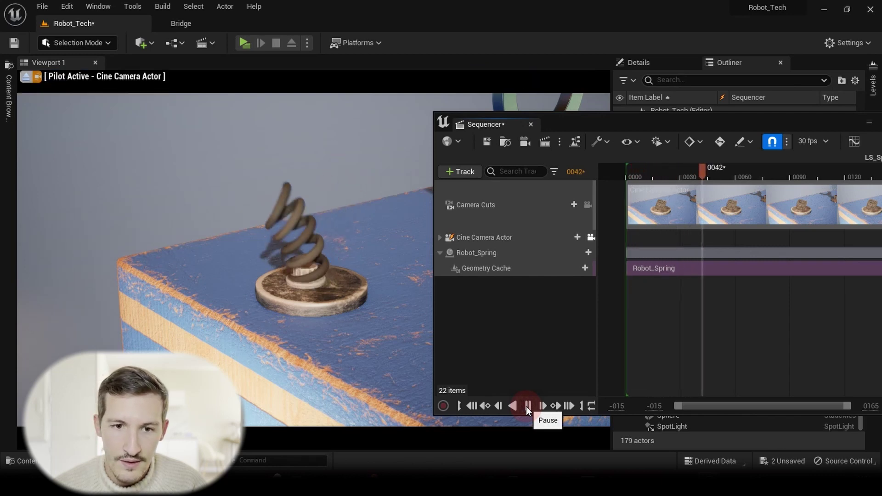